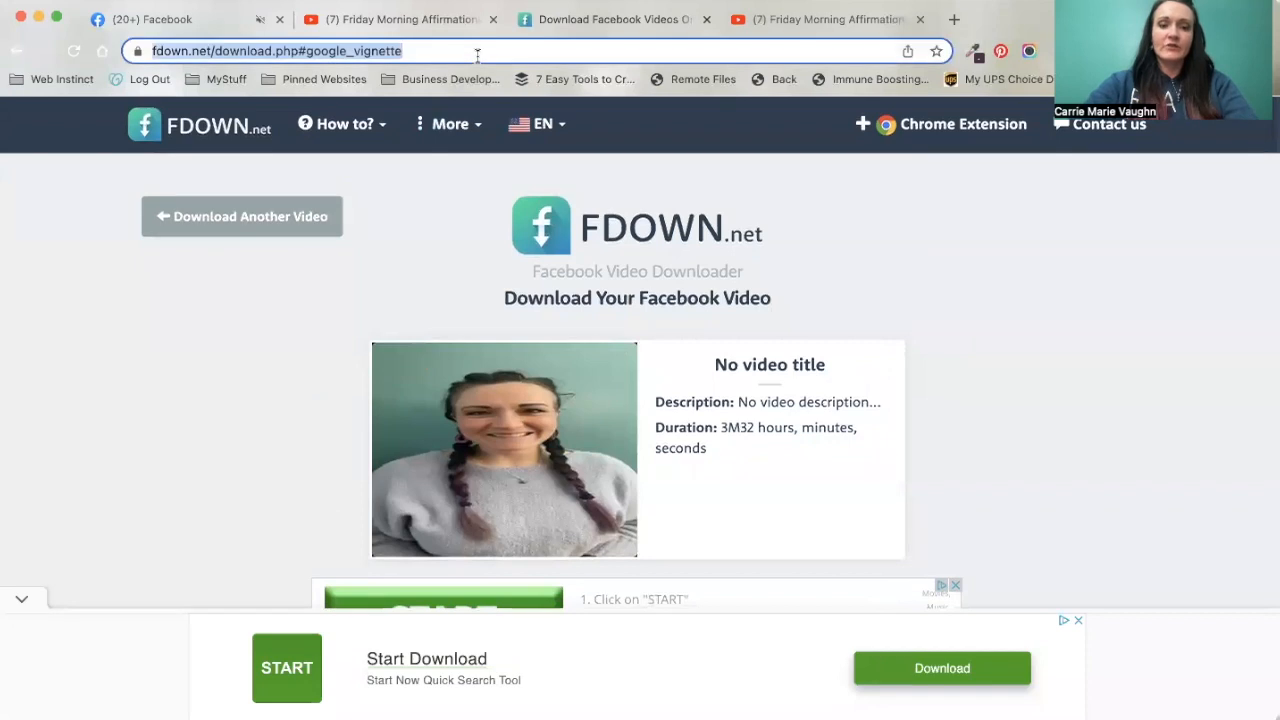
Go to fdown.net and submit the copied Facebook video link for download
type("fdown.")
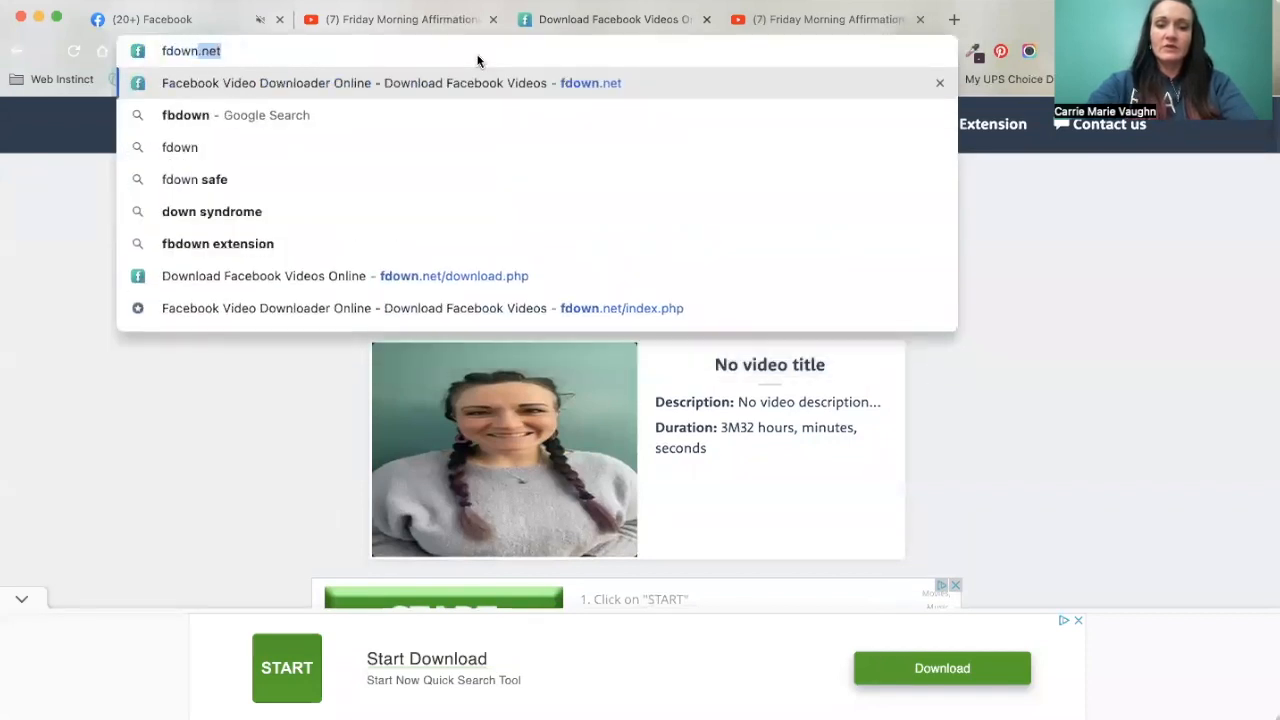
type("net")
key("Return")
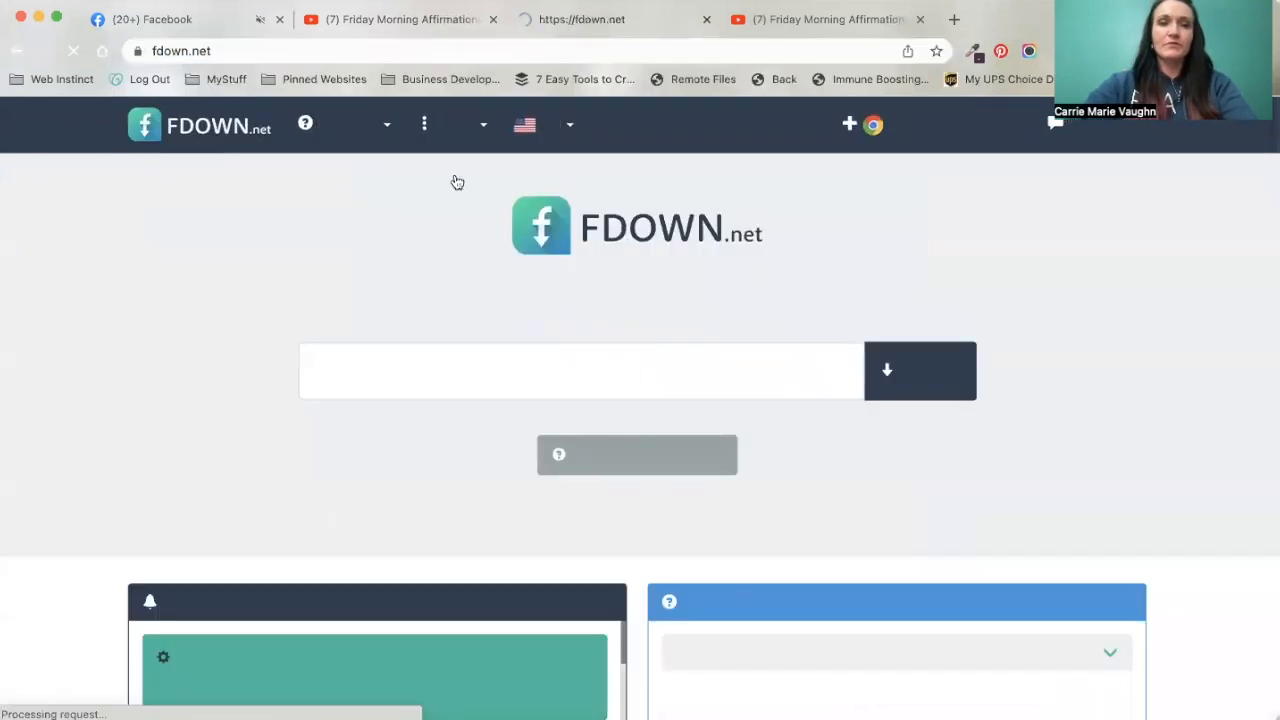
left_click(464, 366)
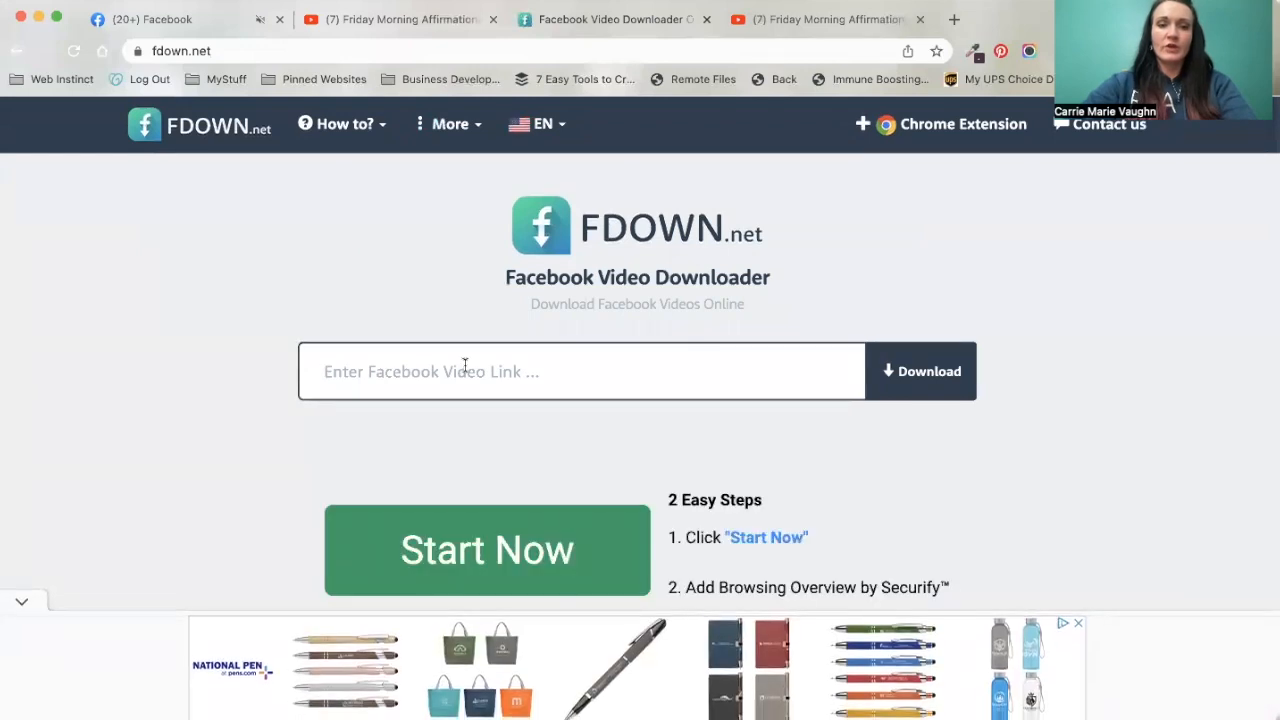
key("super+v")
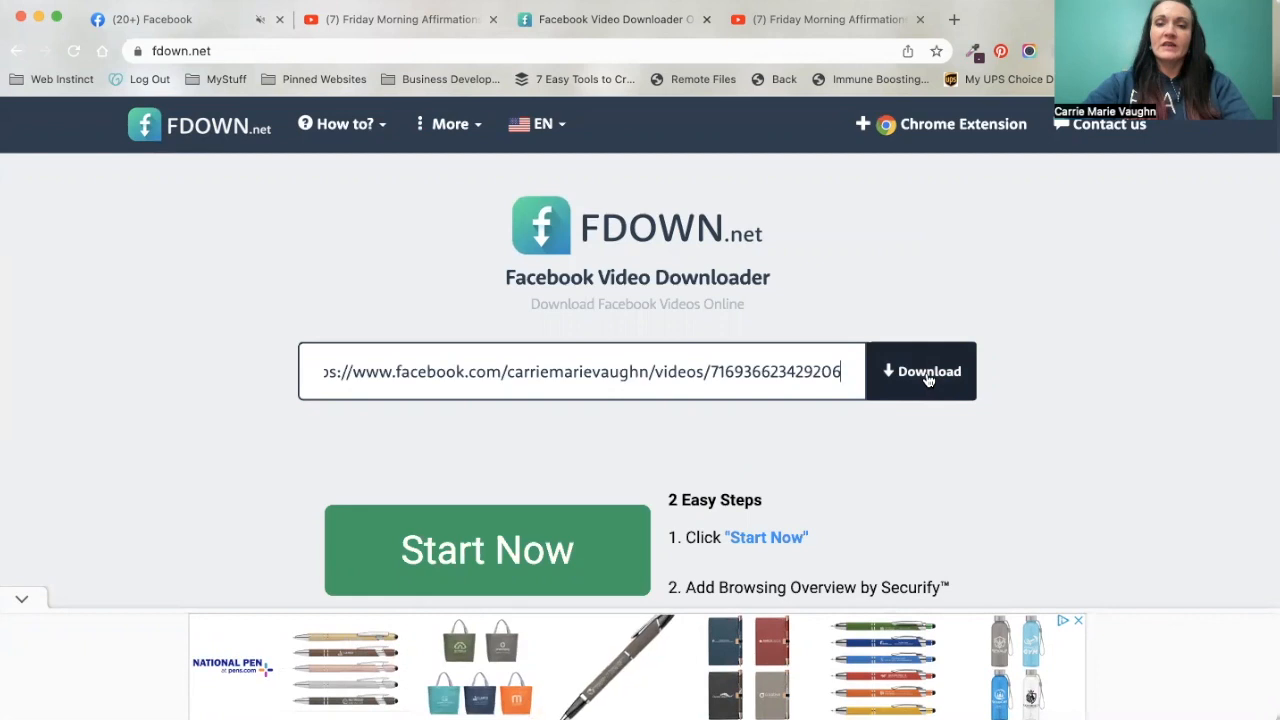
left_click(928, 378)
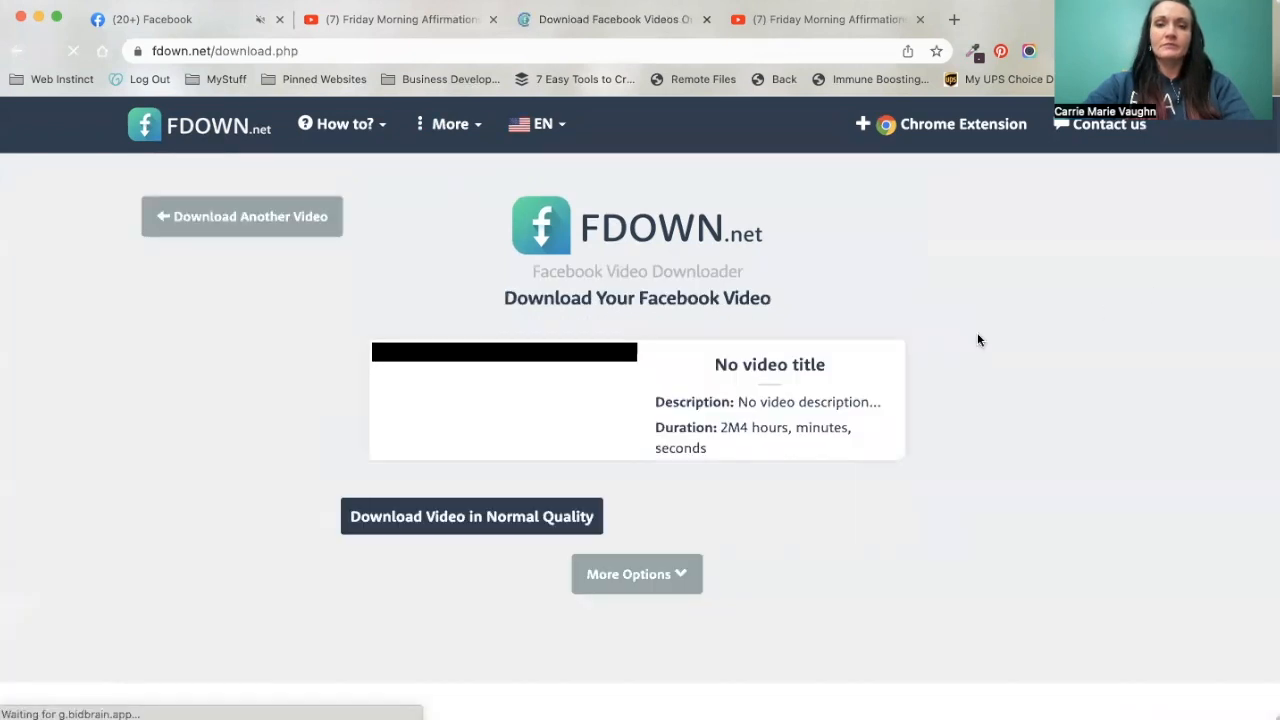
Download the Facebook video in normal quality
scroll(937, 331, "down", 1)
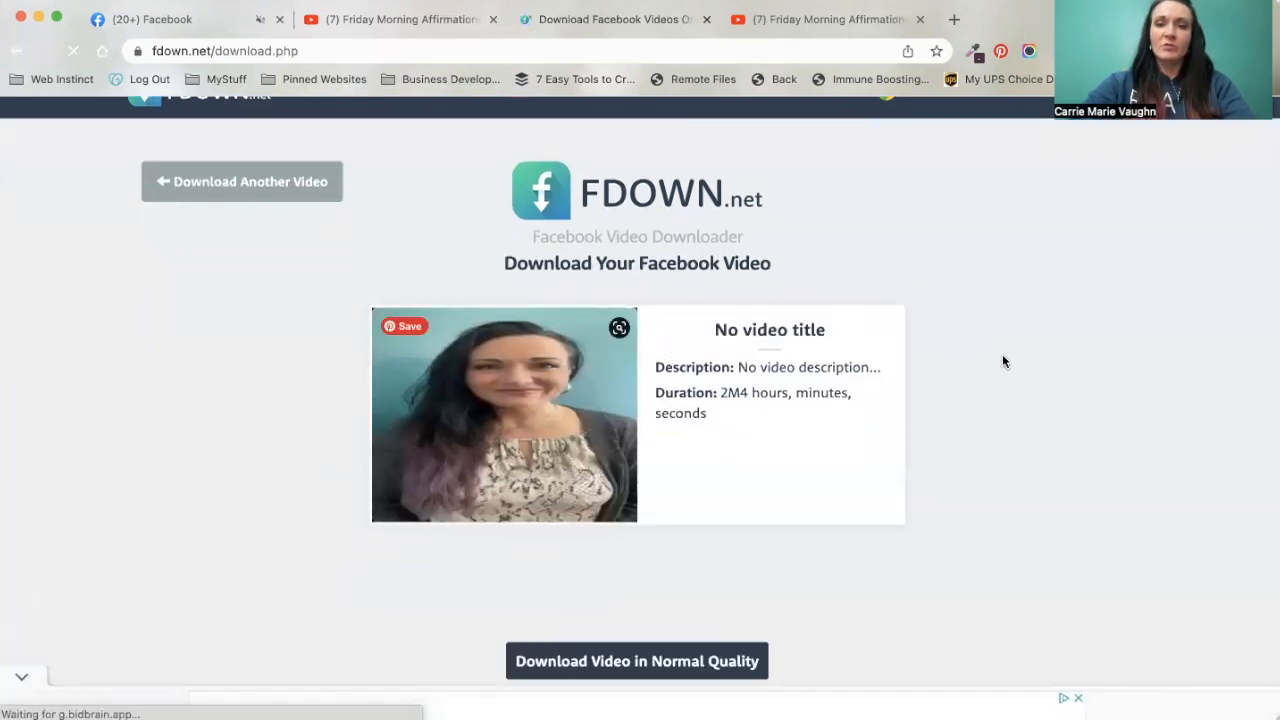
scroll(1002, 354, "down", 3)
scroll(1003, 356, "down", 1)
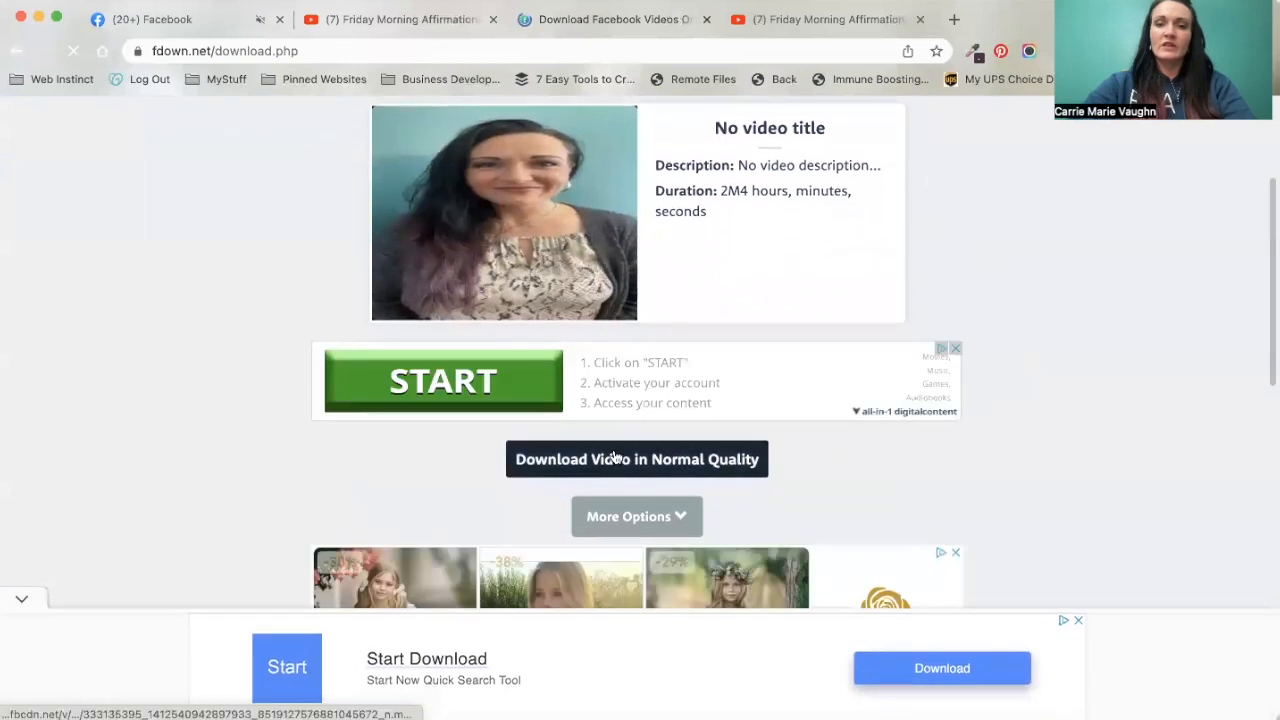
left_click(689, 466)
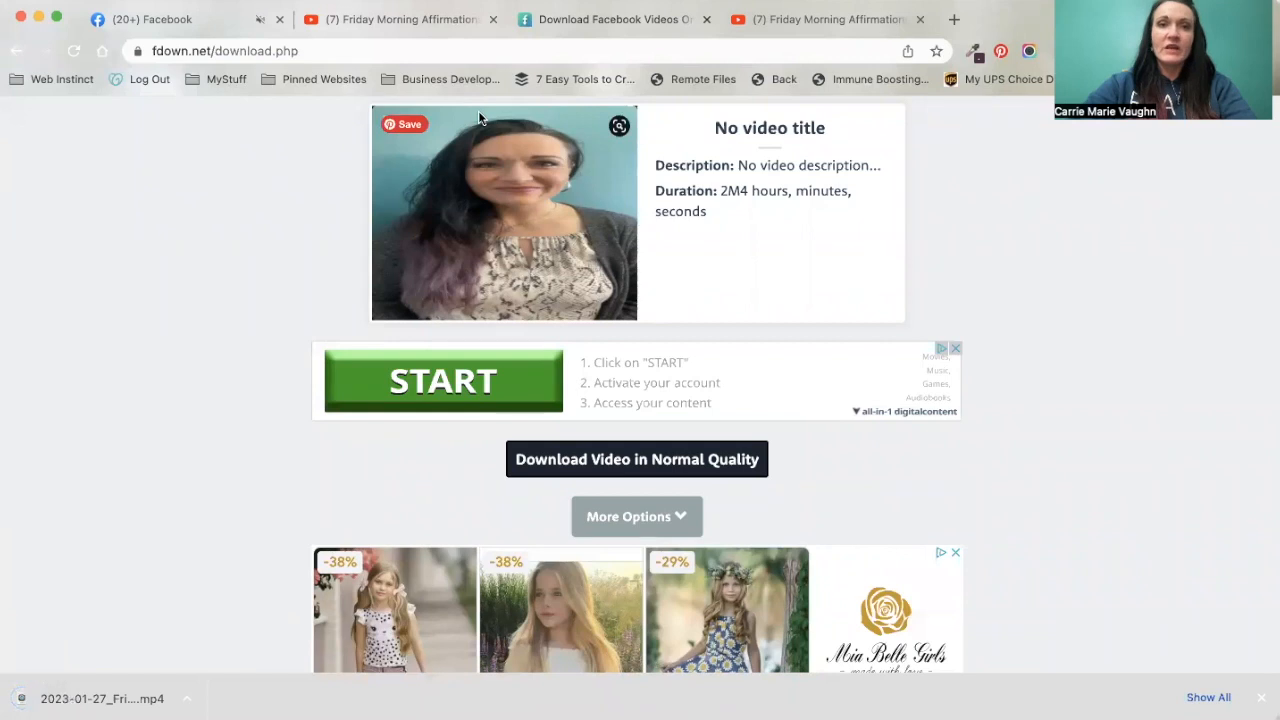
Switch to YouTube and start uploading the downloaded 2023-01-27 Friday Morning Affirmations video
left_click(405, 23)
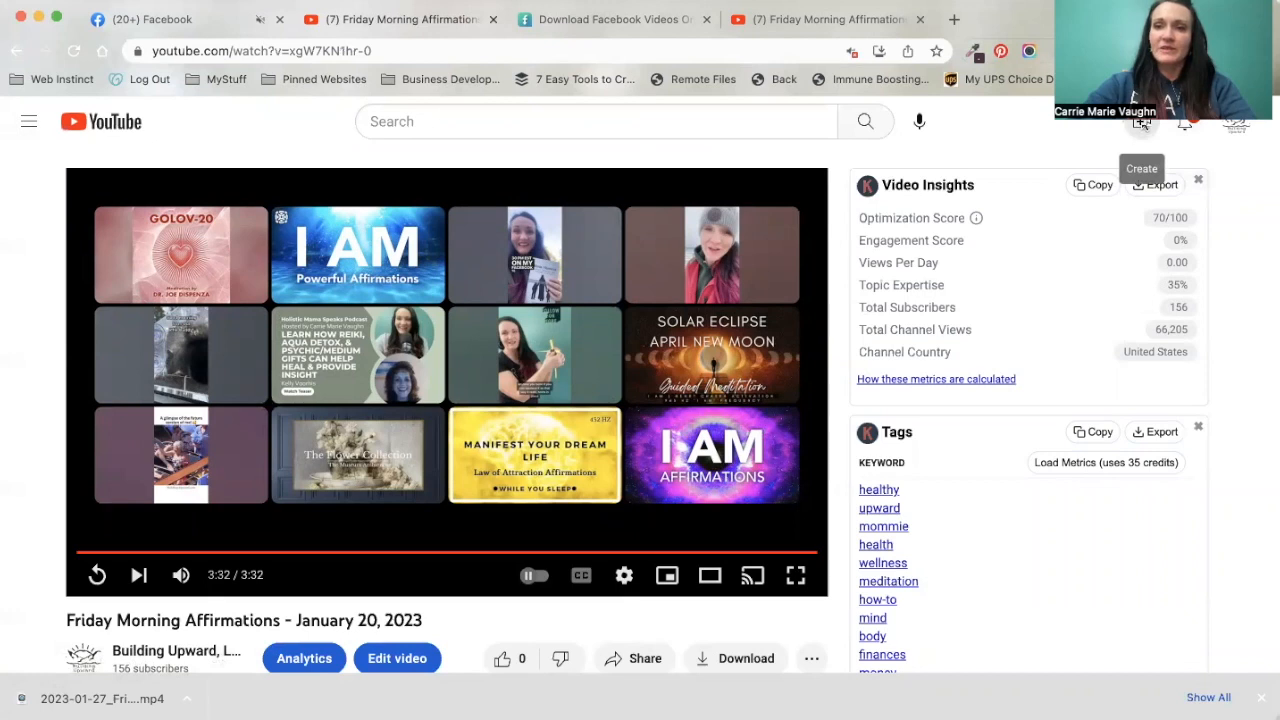
left_click(1141, 124)
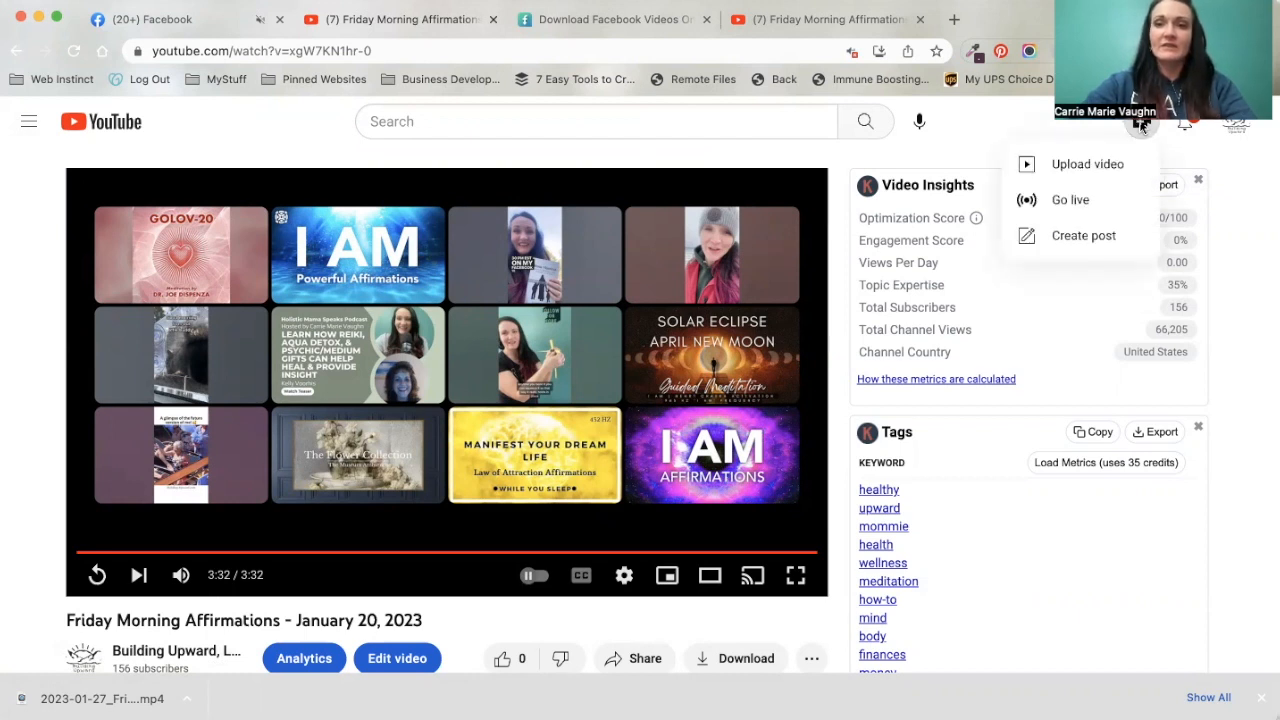
left_click(1092, 172)
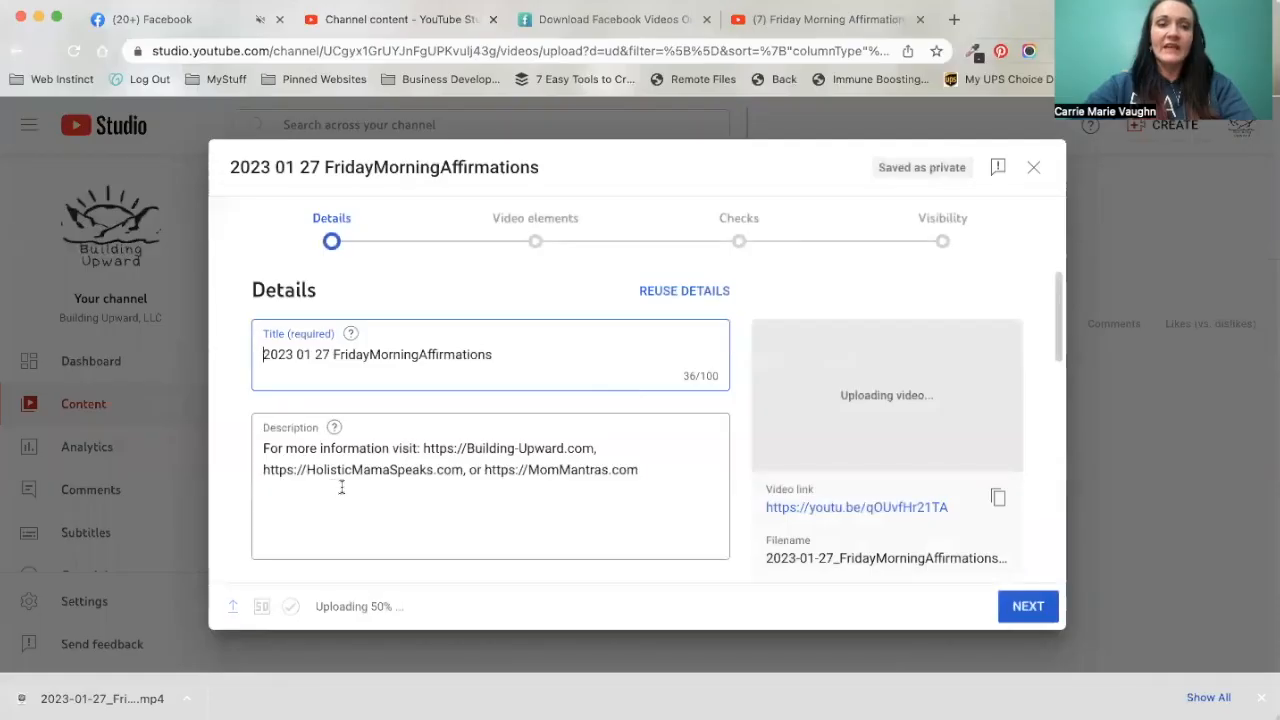
Replace the video title with "Friday Morning Affirmations - January 27, 2023"
left_click(466, 662)
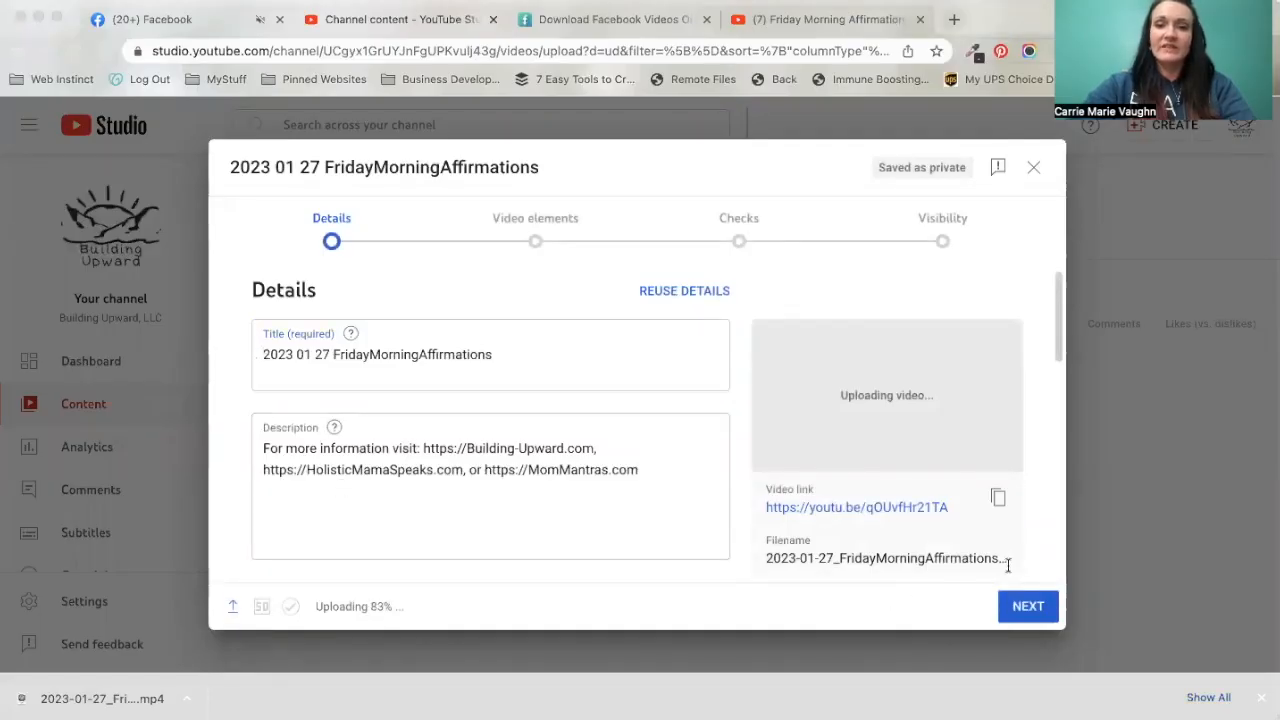
left_click(530, 370)
key("ctrl+a")
type("Friday Morning Affirmations - January 27, 2023")
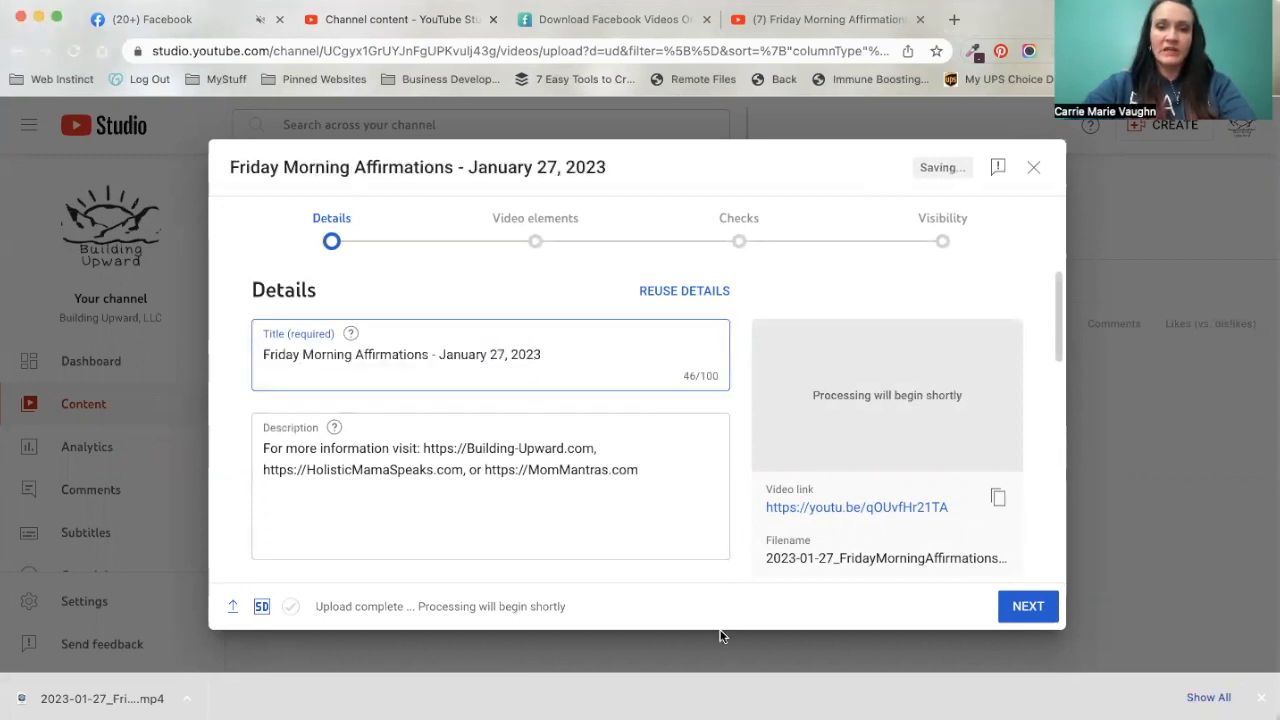
Replace the video description with the prepared text on the Mom Mantras author's affirmations, next Friday's reminder and the three website links
left_click(960, 716)
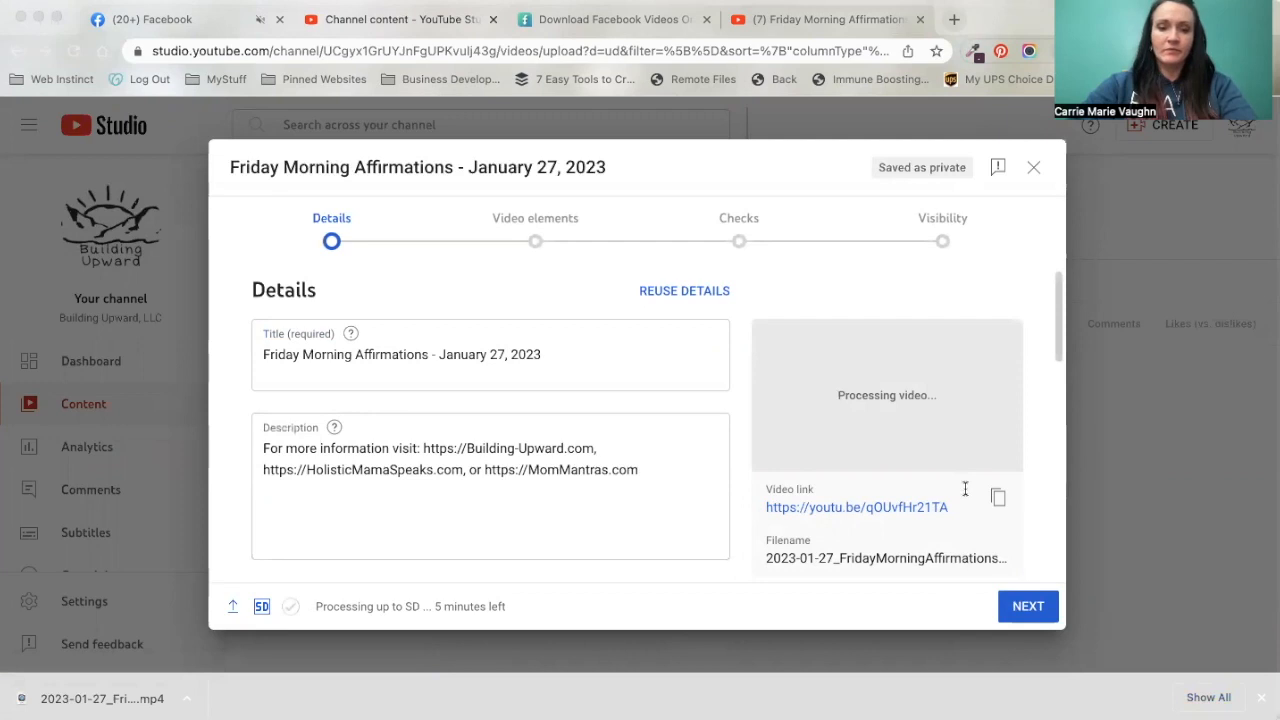
left_click(697, 550)
triple_click(677, 473)
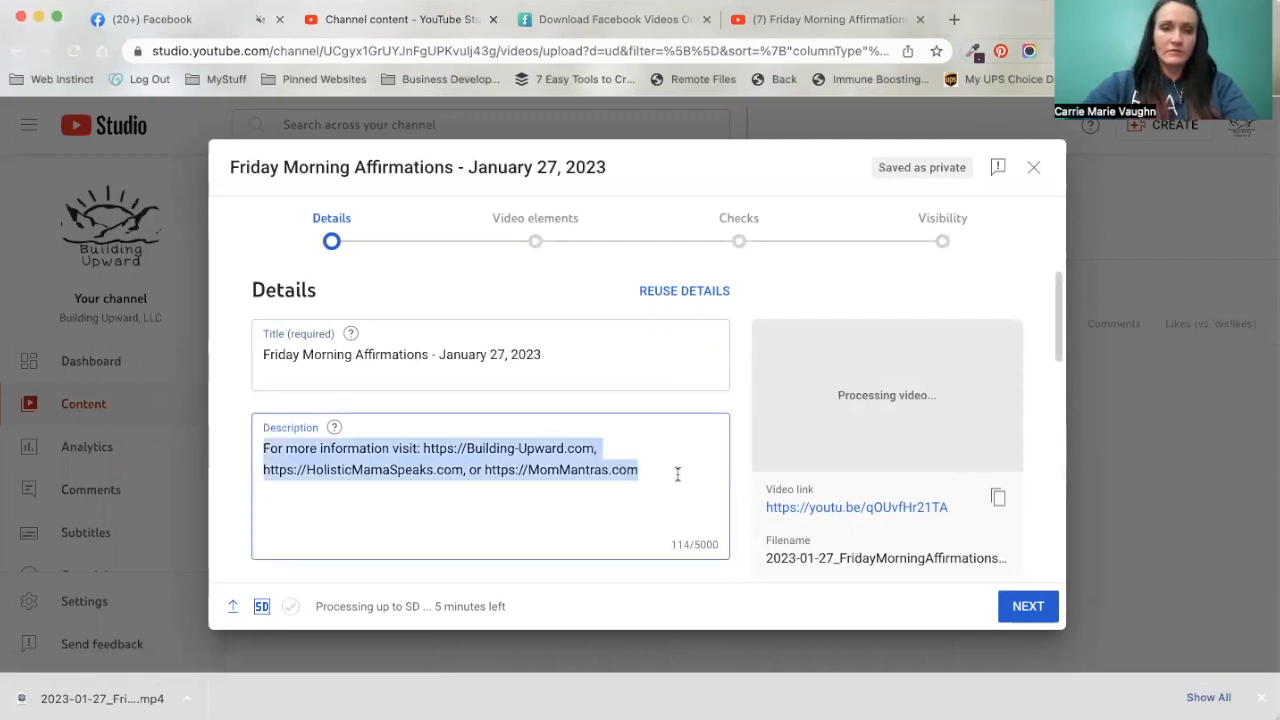
type("Carrie Marie Vaughn, author of Mom Mantras: The Daily Affirmation Guide for Mothers of All Kinds, shares a few affirmations from her book to start your day off on the right track!  Repeat these, re-listen to these, and write these down to keep them top of mind throughout your day! Stay tuned for next Friday's Morning Affirmations! For more information visit: https://Building-Upward.com, https://HolisticMamaSpeaks.com, or https://MomMantras.com")
Upload the Friday Morning Affirmations image dated January 20, 2023 as the video's custom thumbnail
scroll(932, 307, "down", 2)
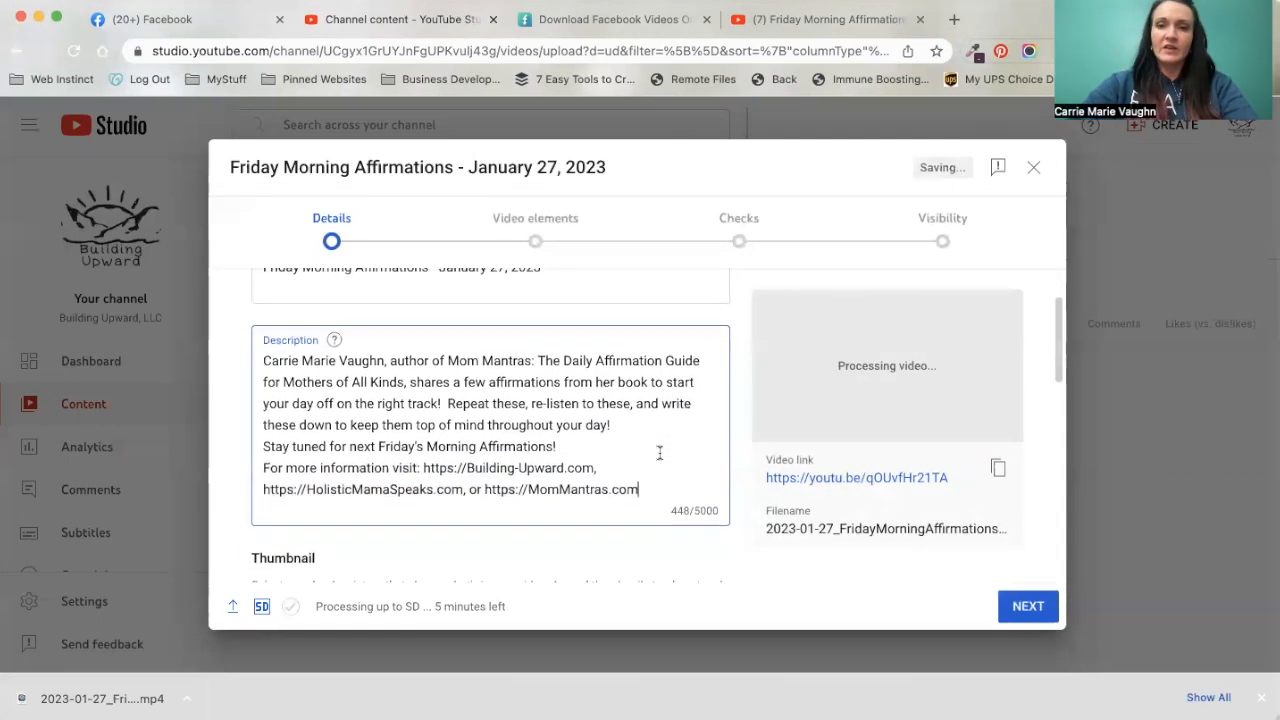
scroll(704, 400, "down", 3)
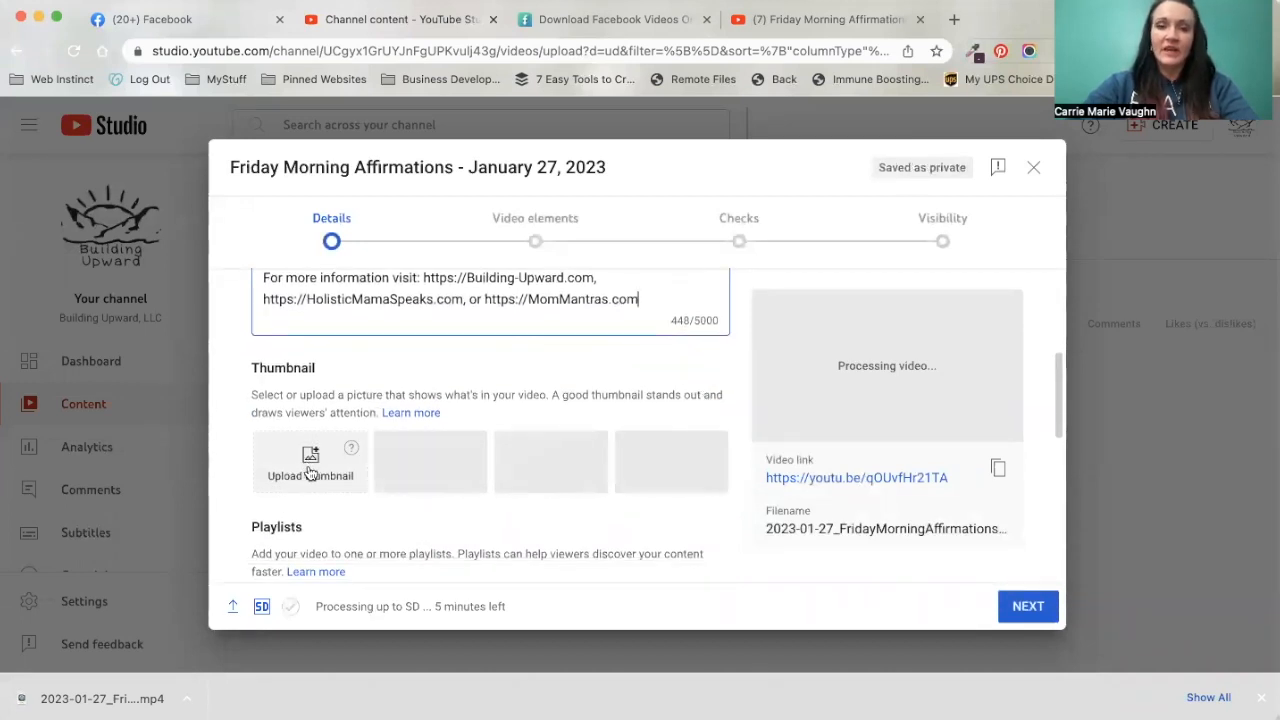
left_click(308, 466)
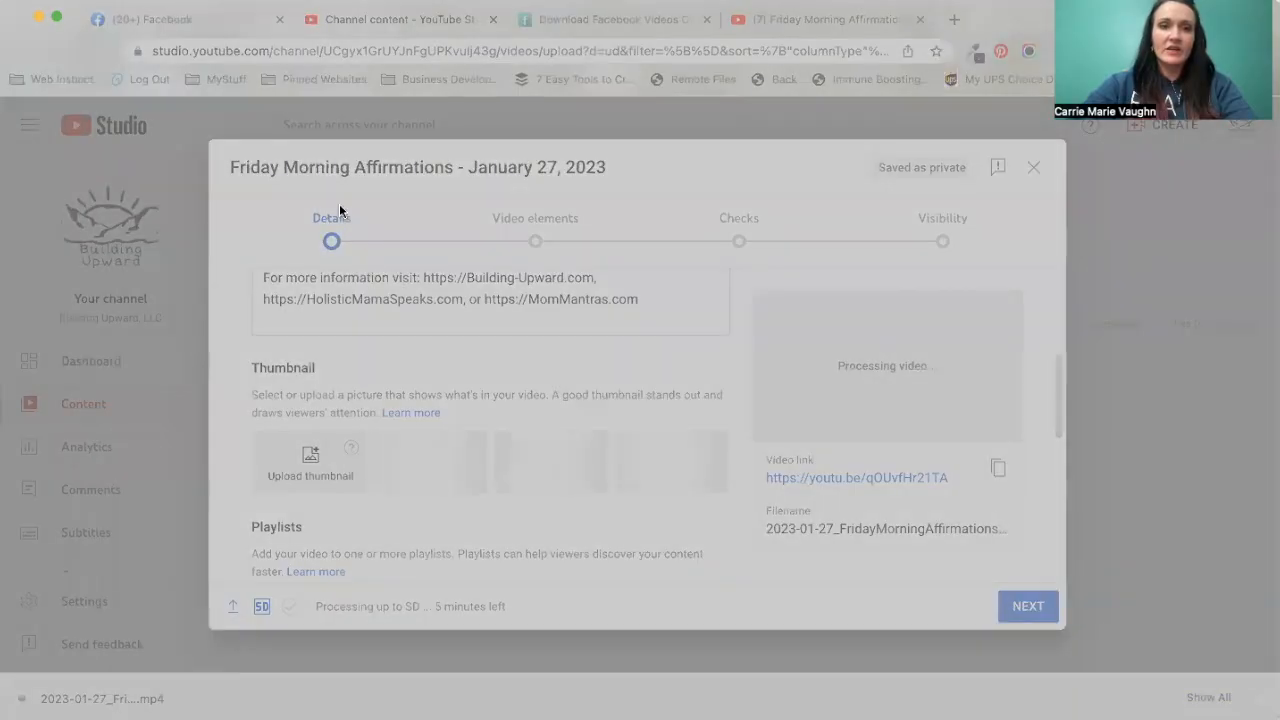
Add the video to the Motivation, Daily Motivation and Positive Affirmations playlists
scroll(505, 365, "down", 3)
scroll(505, 365, "down", 2)
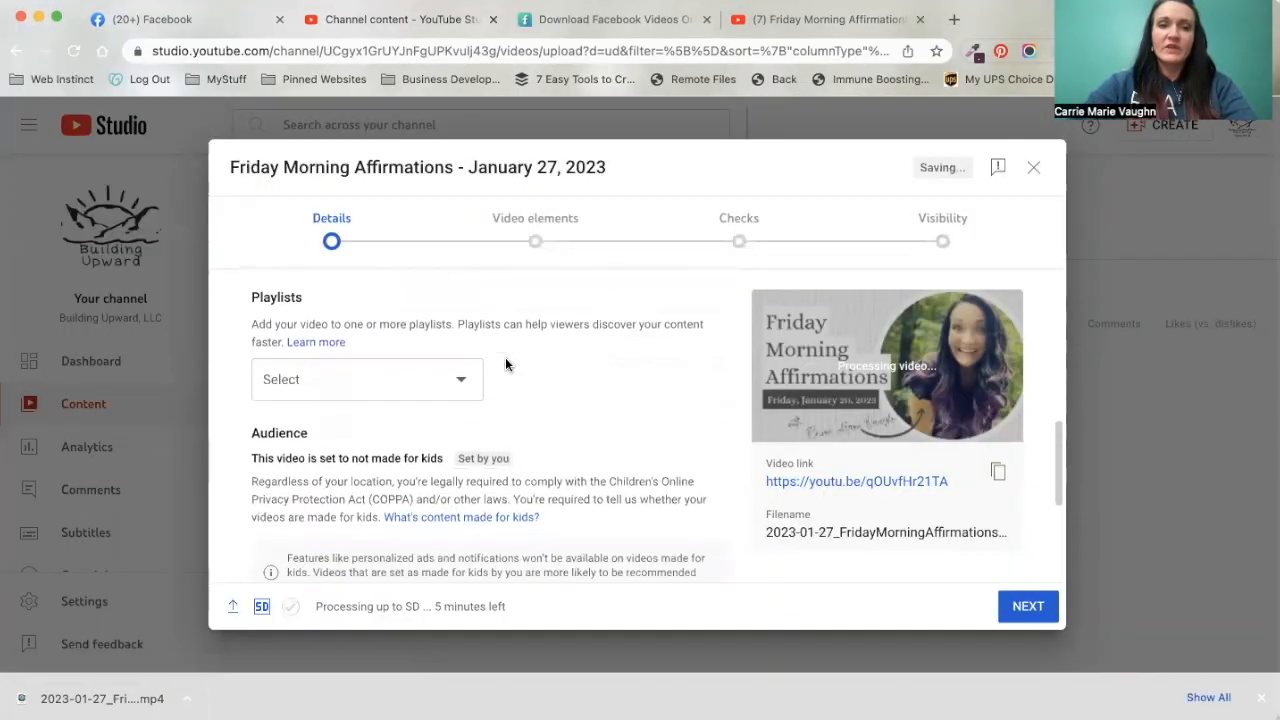
left_click(453, 380)
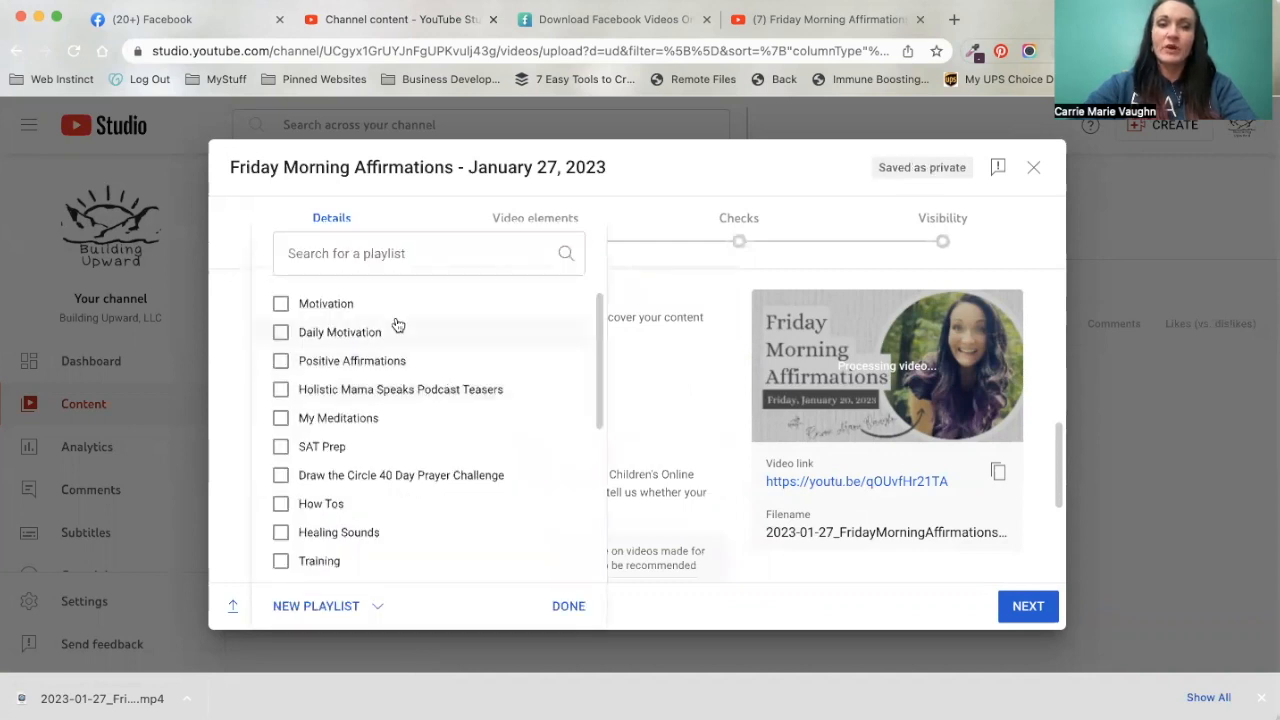
scroll(294, 425, "down", 1)
scroll(294, 425, "down", 5)
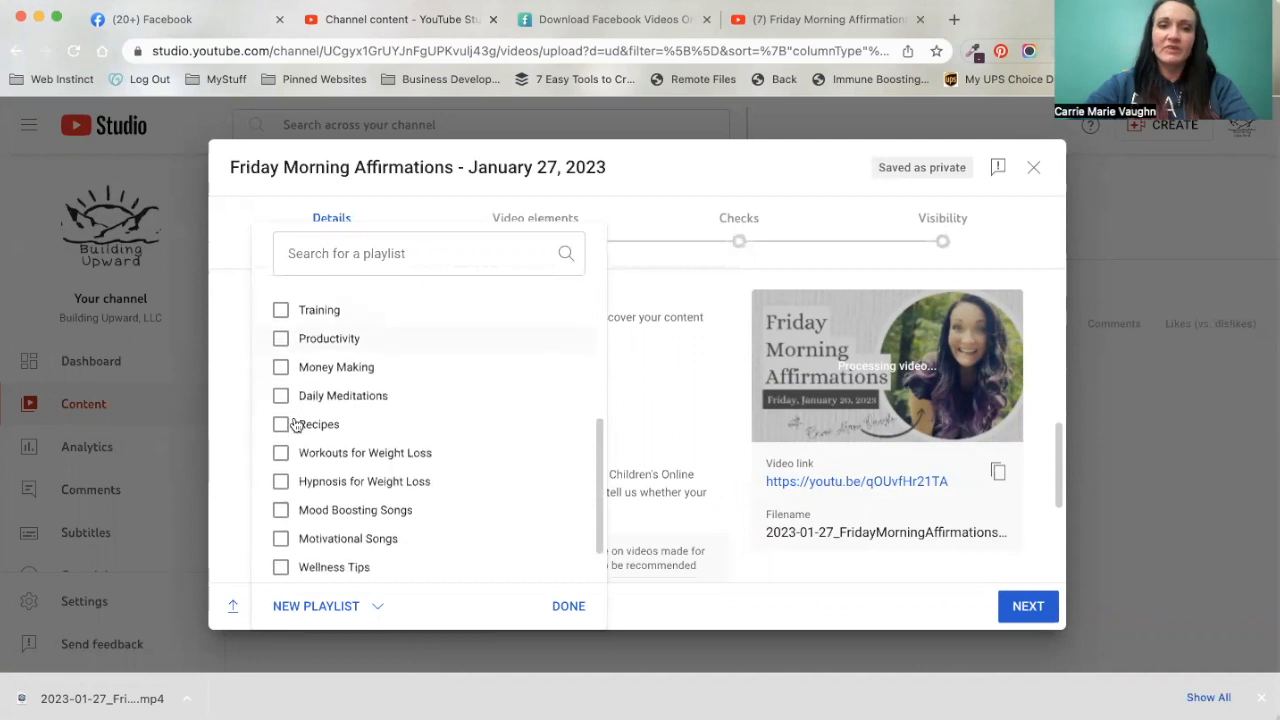
scroll(295, 425, "down", 1)
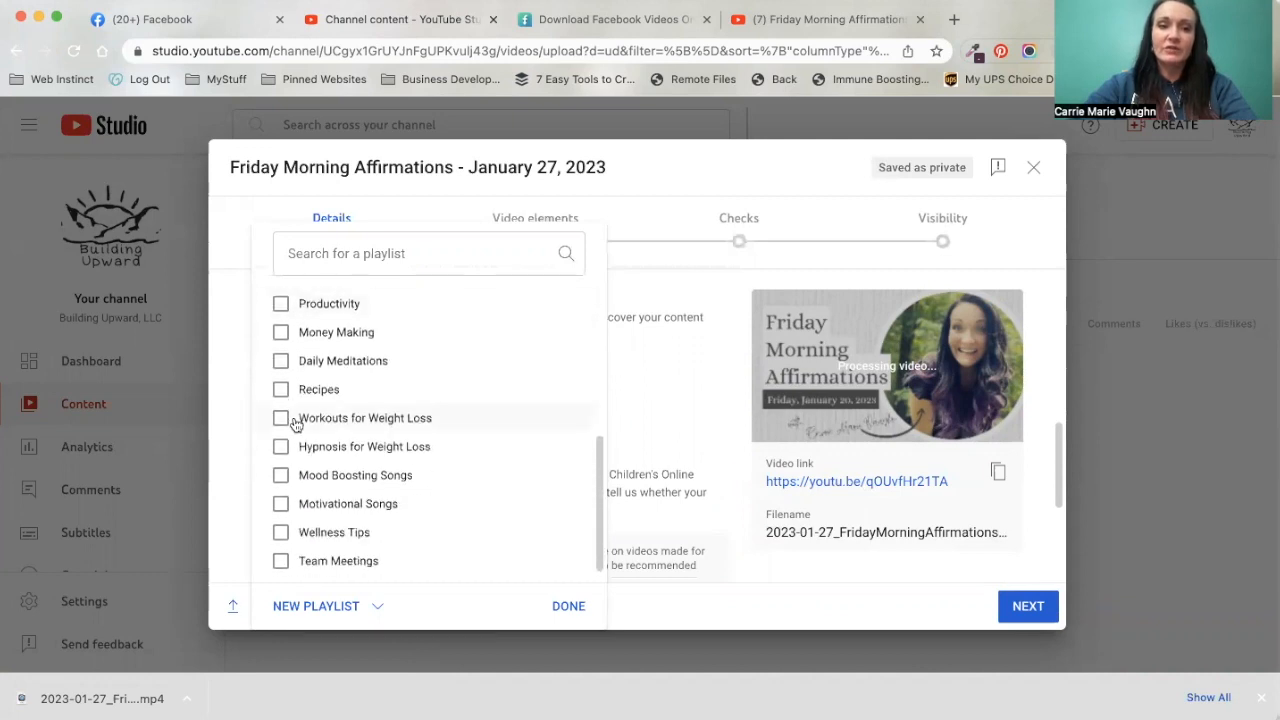
scroll(295, 425, "up", 5)
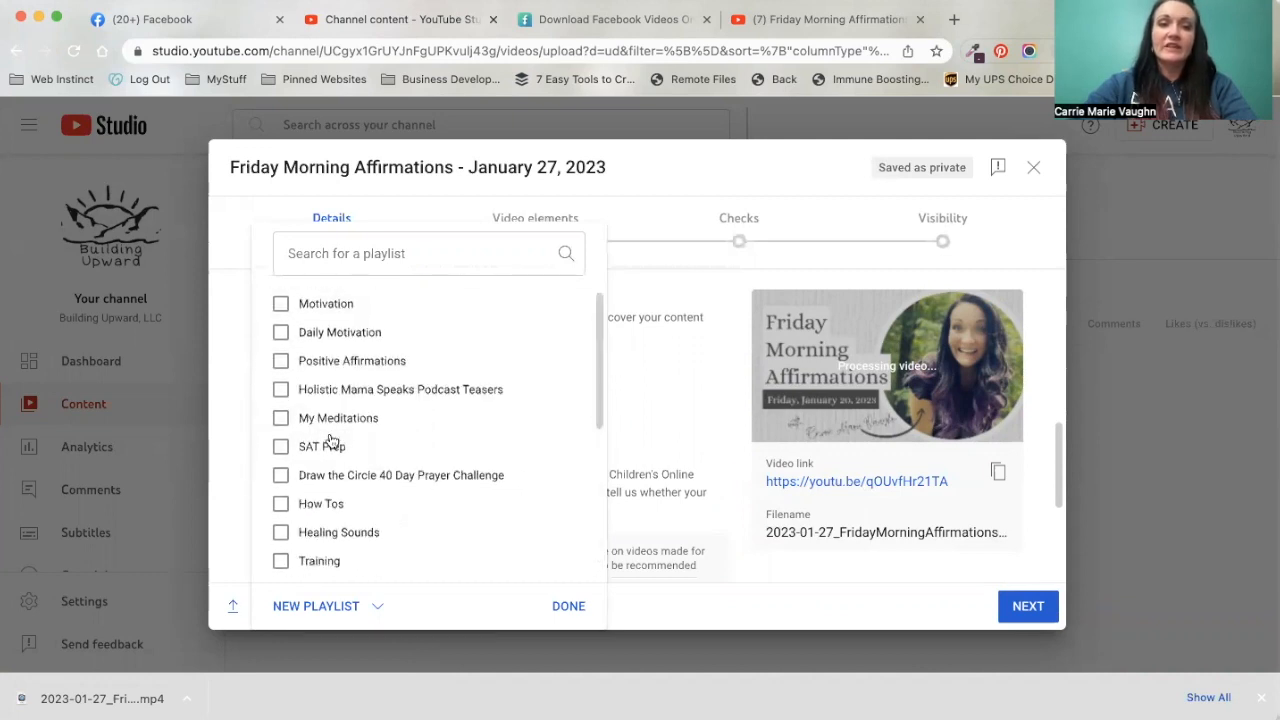
left_click(282, 305)
left_click(281, 333)
left_click(282, 362)
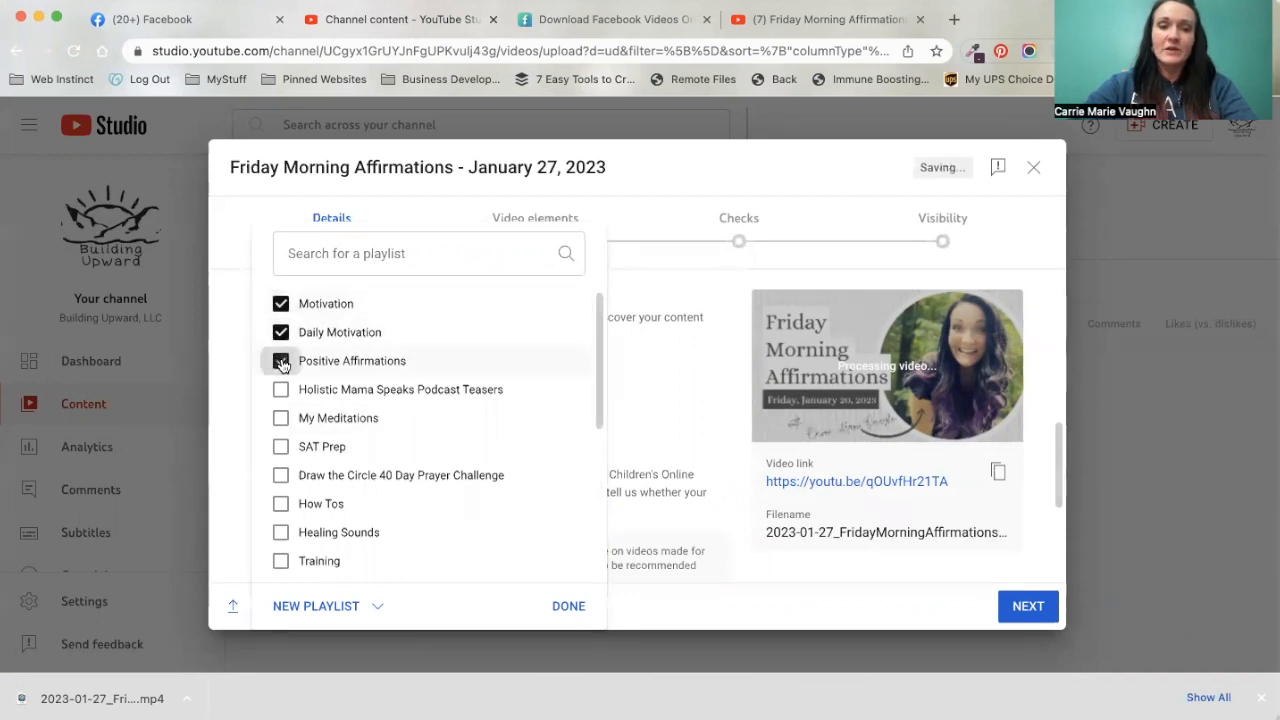
left_click(378, 610)
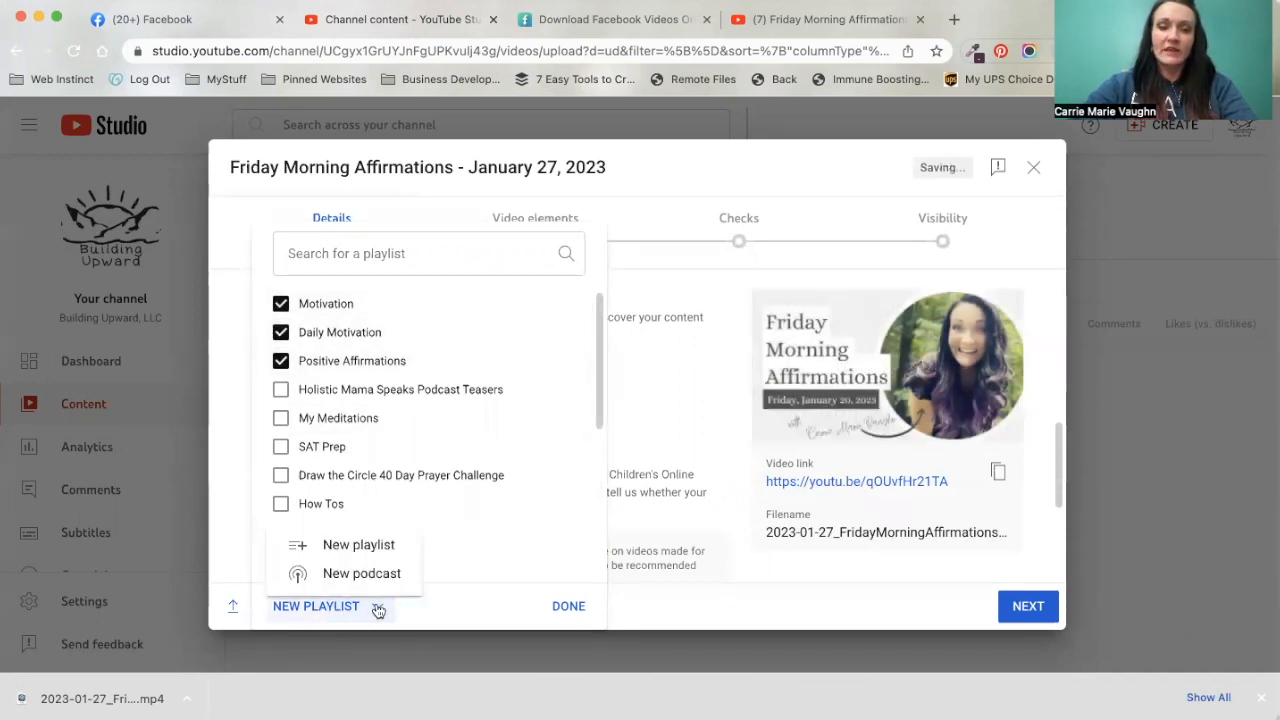
left_click(497, 549)
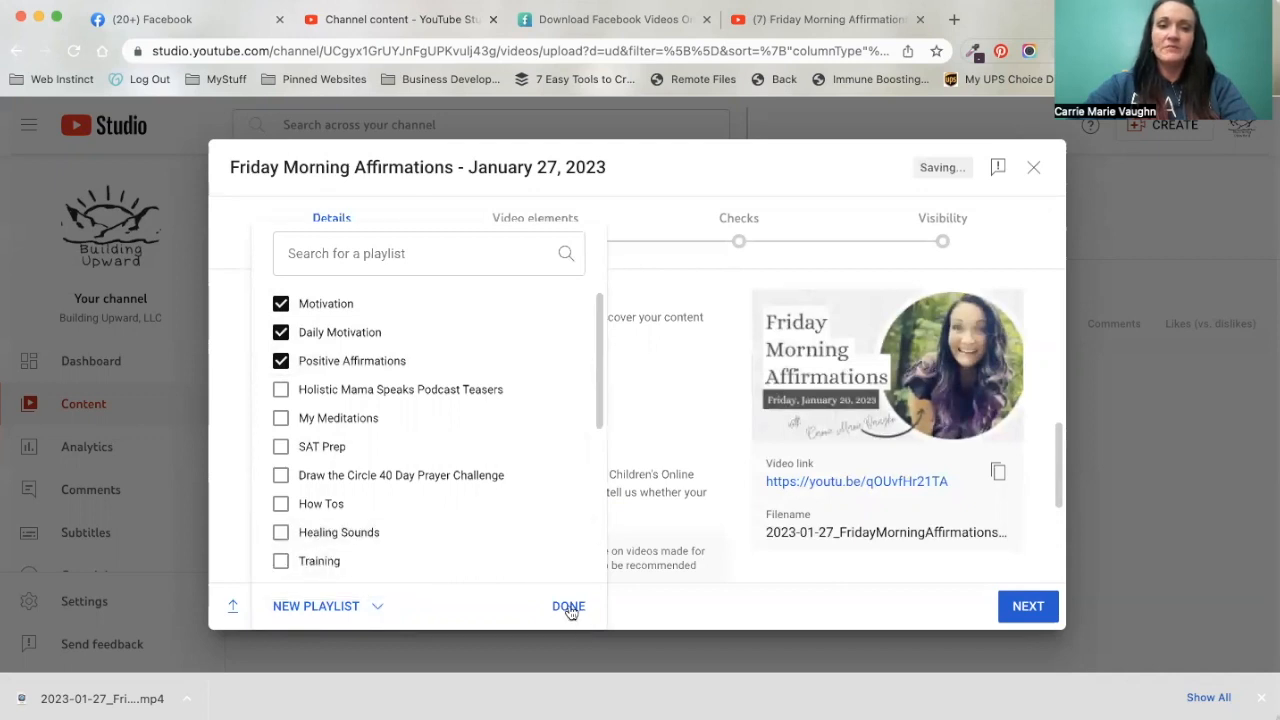
left_click(568, 607)
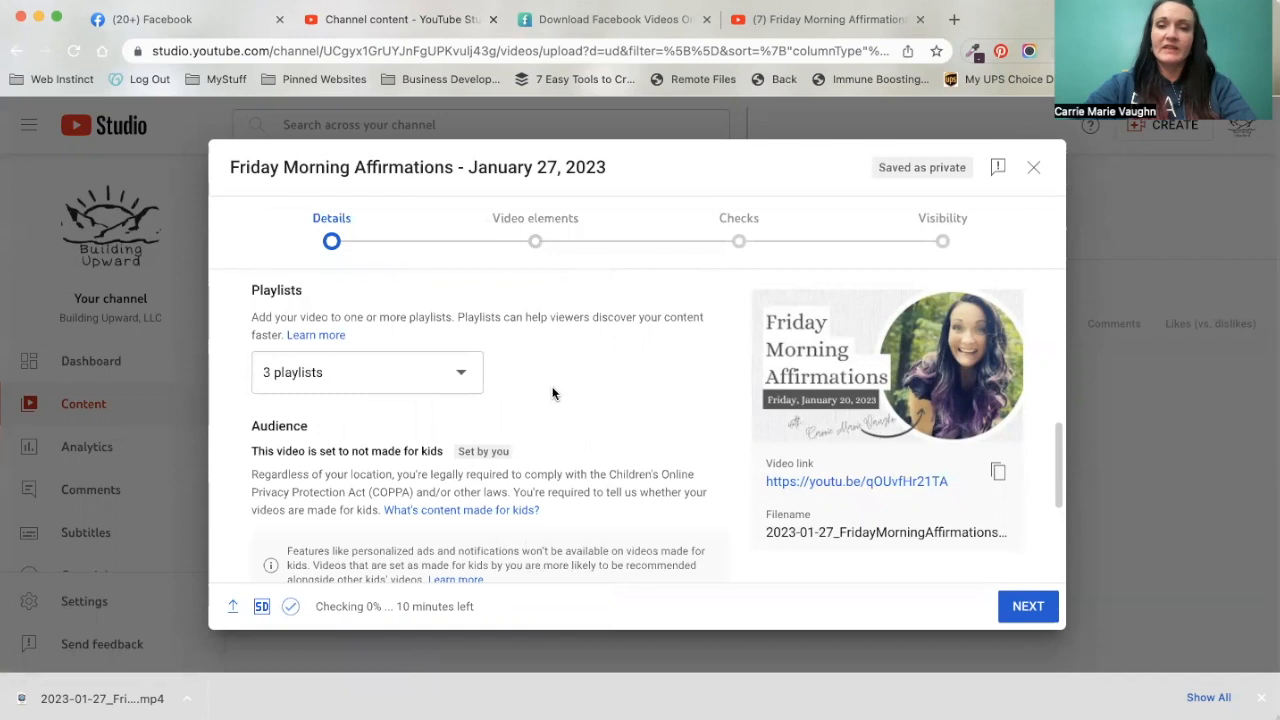
Expand the video's additional details, examine the options down to the tags, and activate the tag entry field
scroll(552, 393, "down", 5)
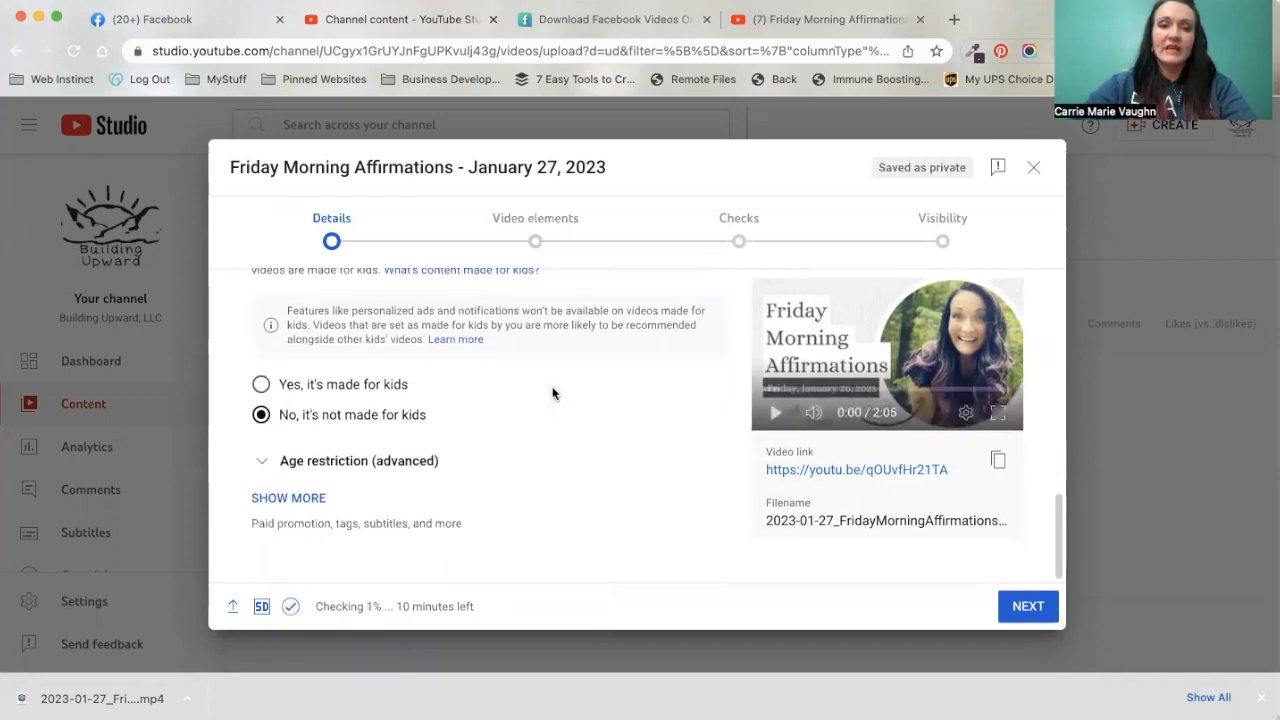
left_click(290, 498)
scroll(623, 430, "down", 10)
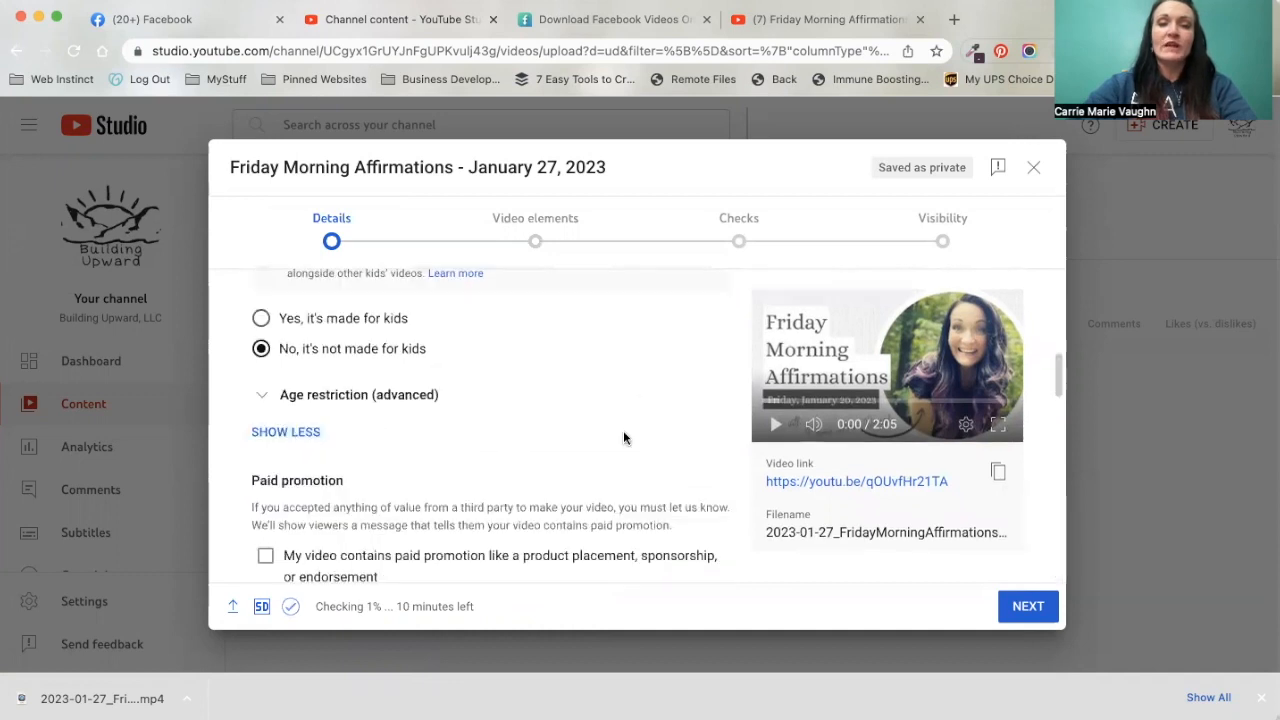
scroll(623, 433, "up", 4)
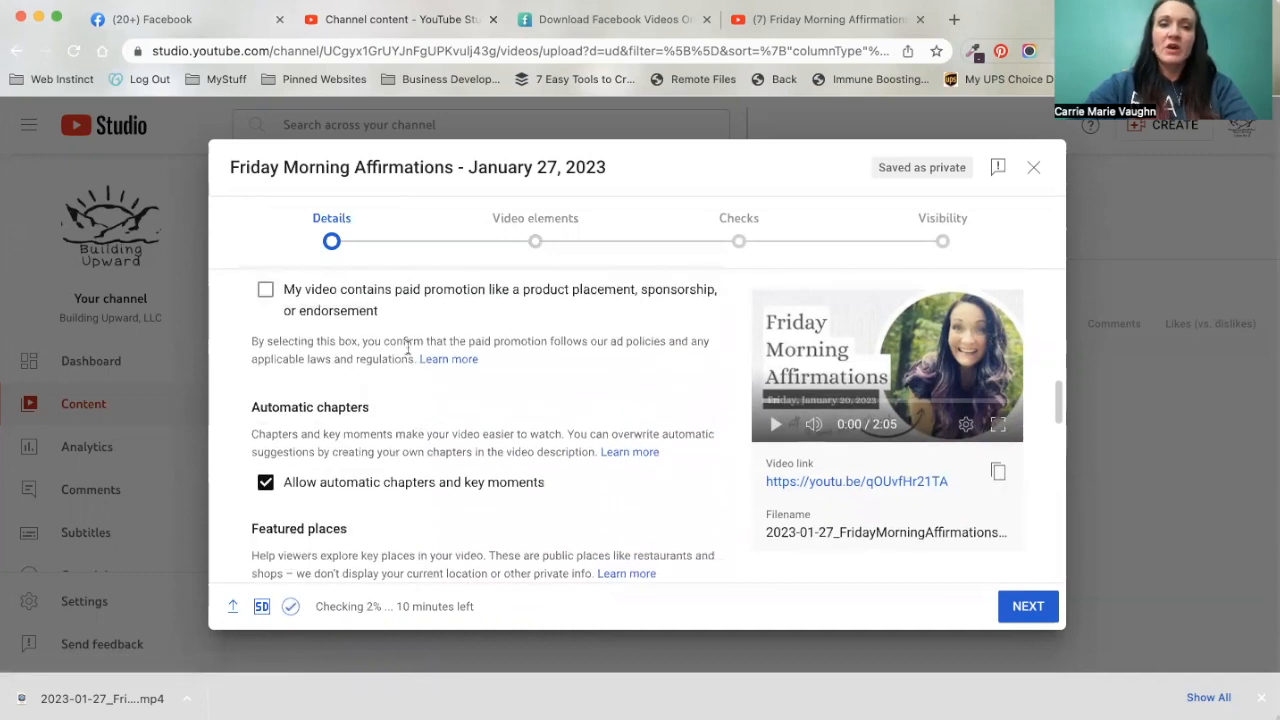
scroll(598, 365, "down", 1)
scroll(599, 367, "down", 5)
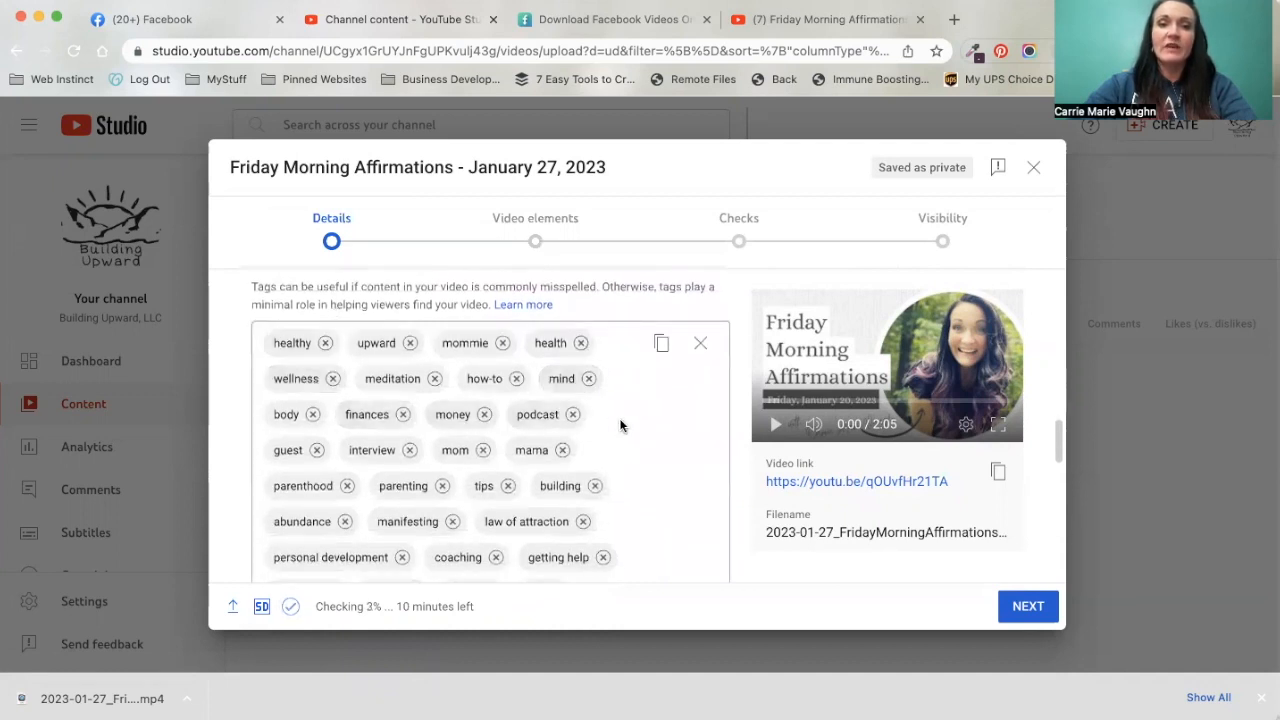
scroll(620, 425, "up", 1)
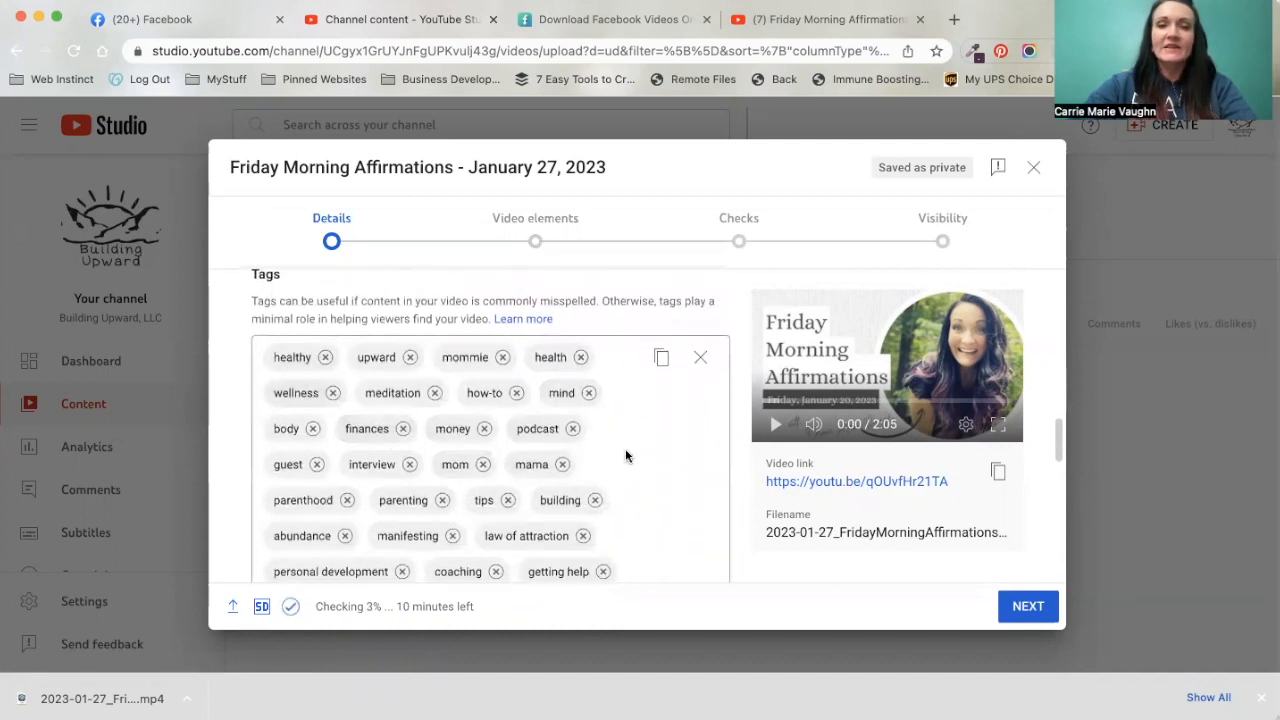
scroll(664, 459, "down", 1)
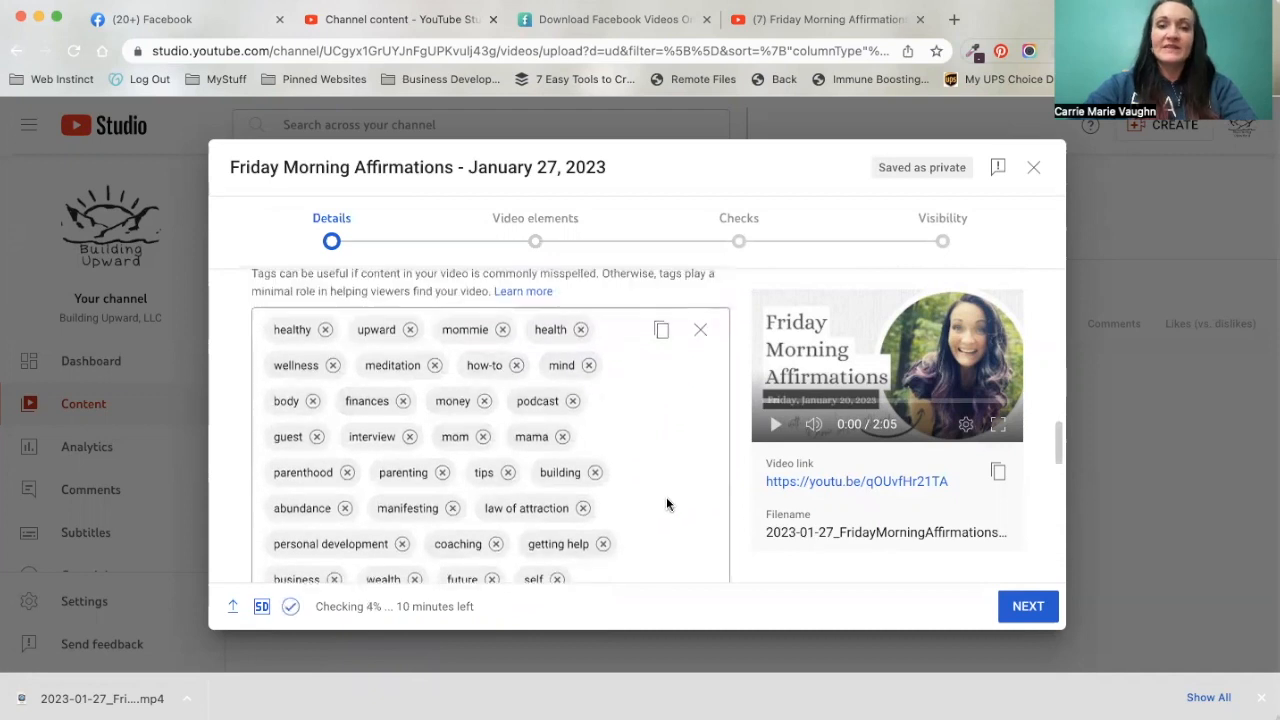
scroll(666, 500, "down", 3)
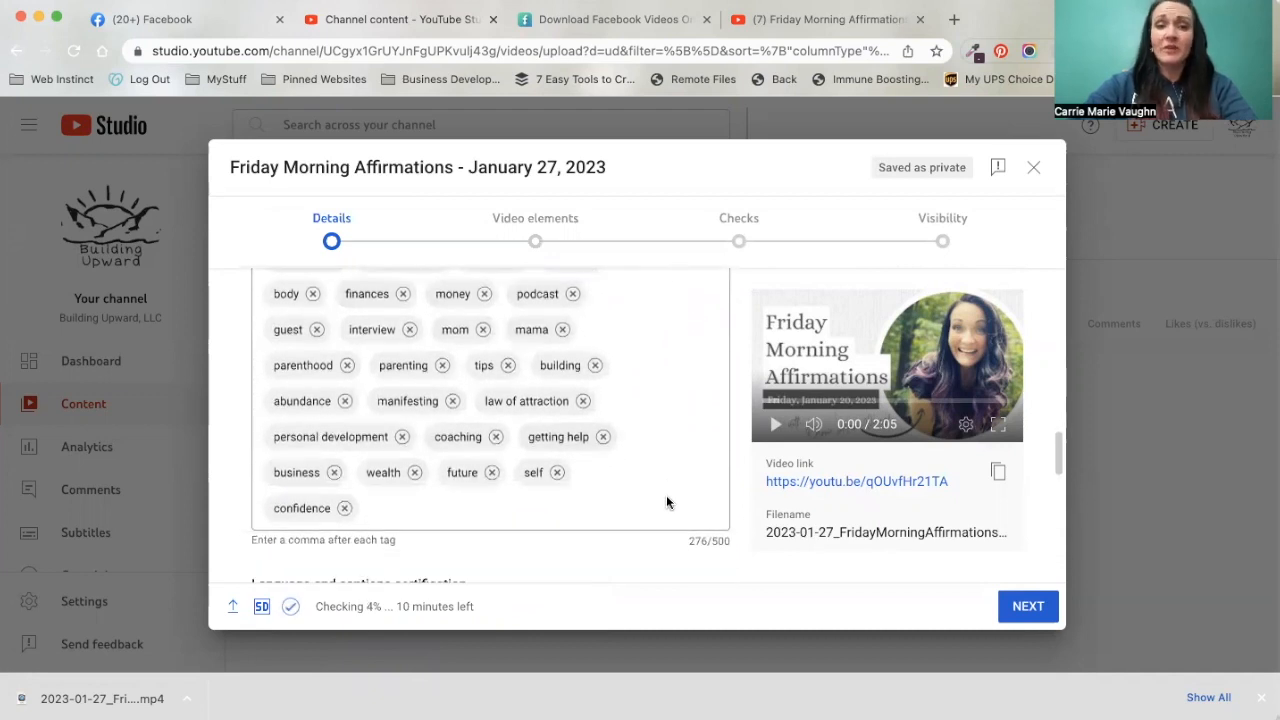
left_click(558, 512)
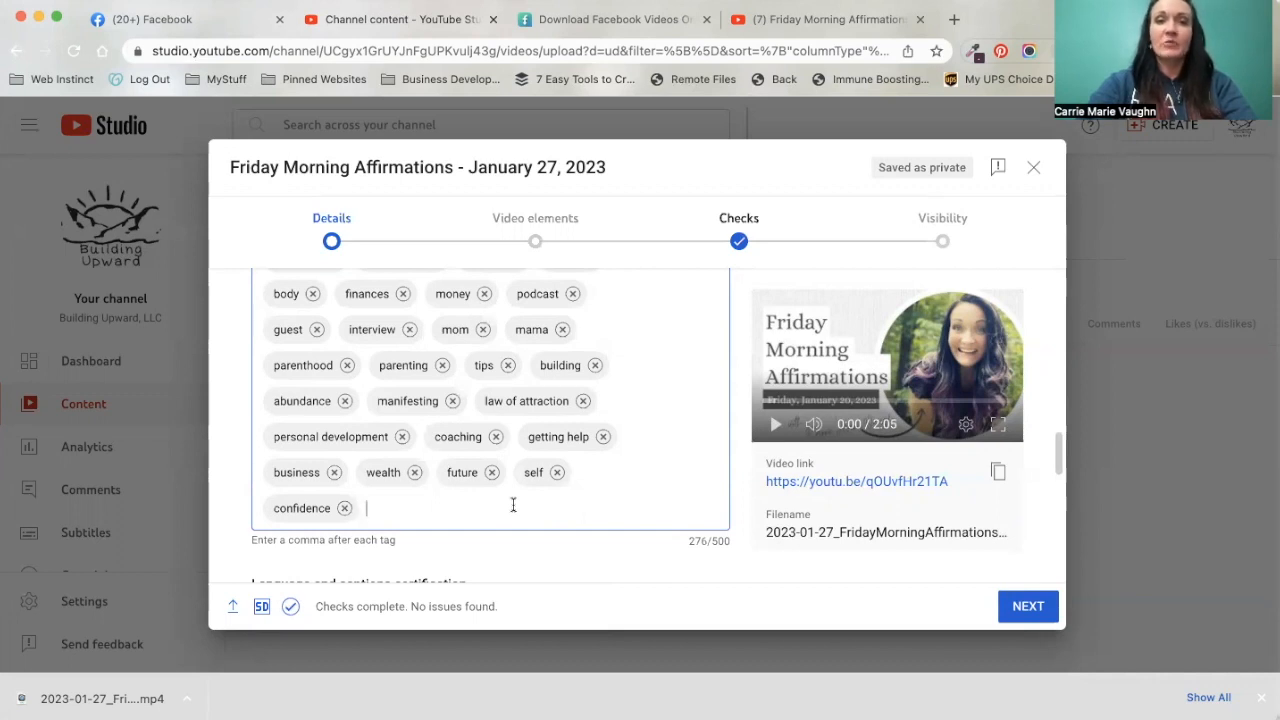
Add the tags friday, morning, affirmations and mantras to the video's existing tag list
type("frid")
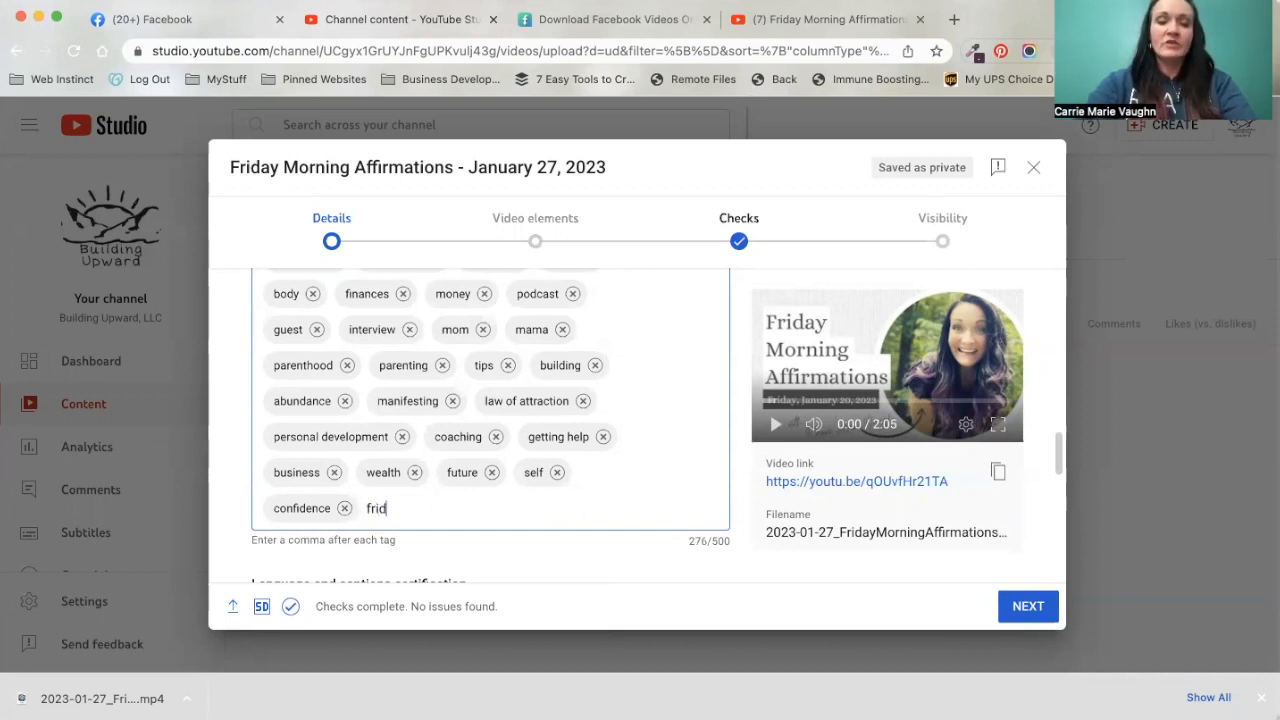
type("ay")
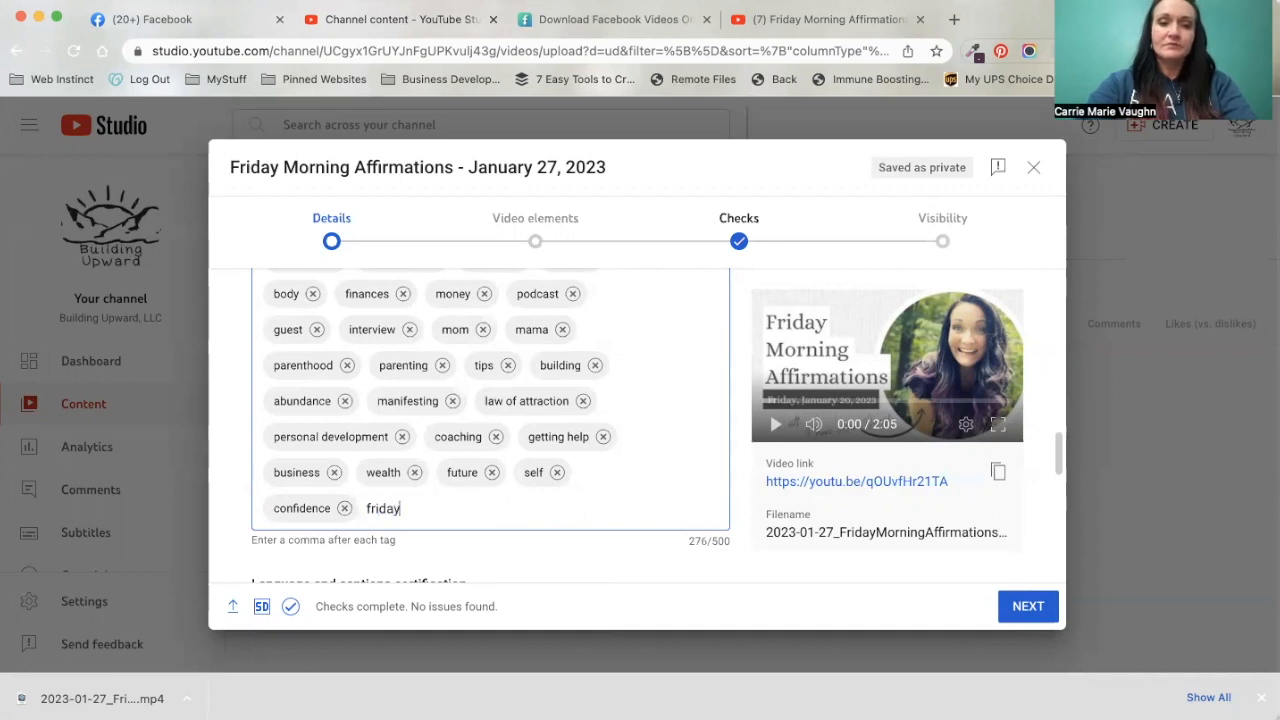
type(",m")
type("orning")
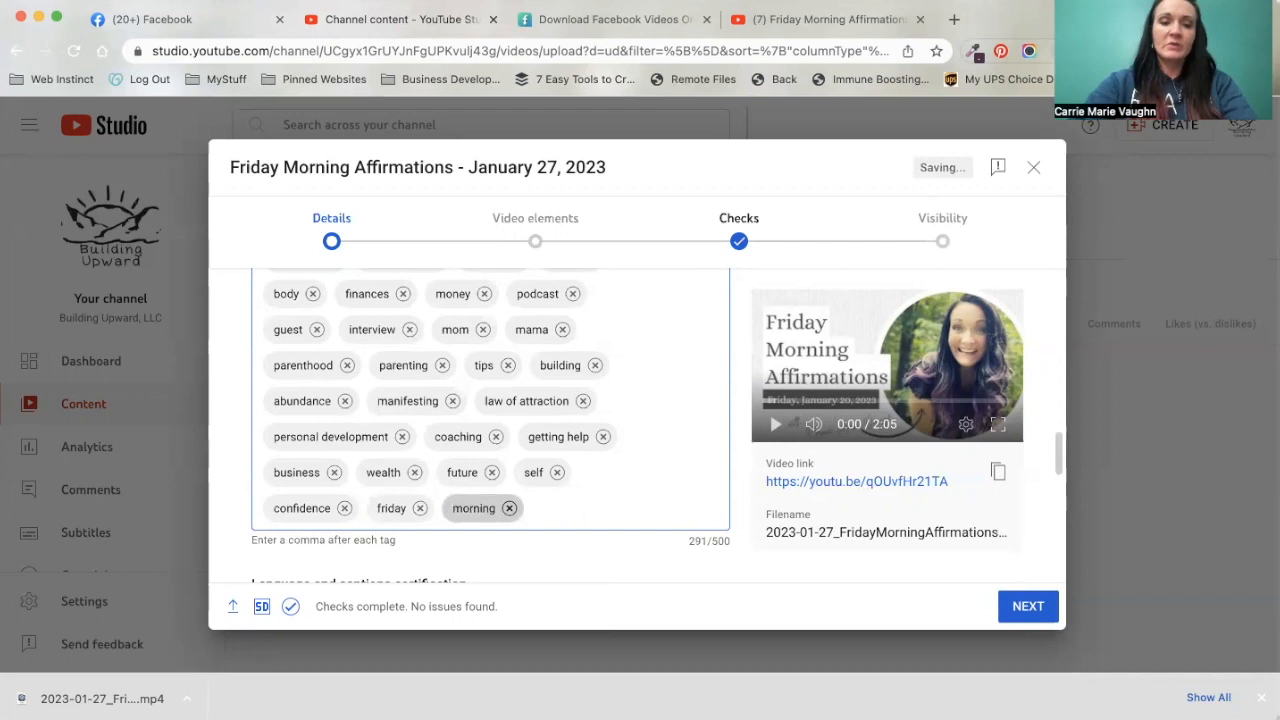
type(",affirmations.")
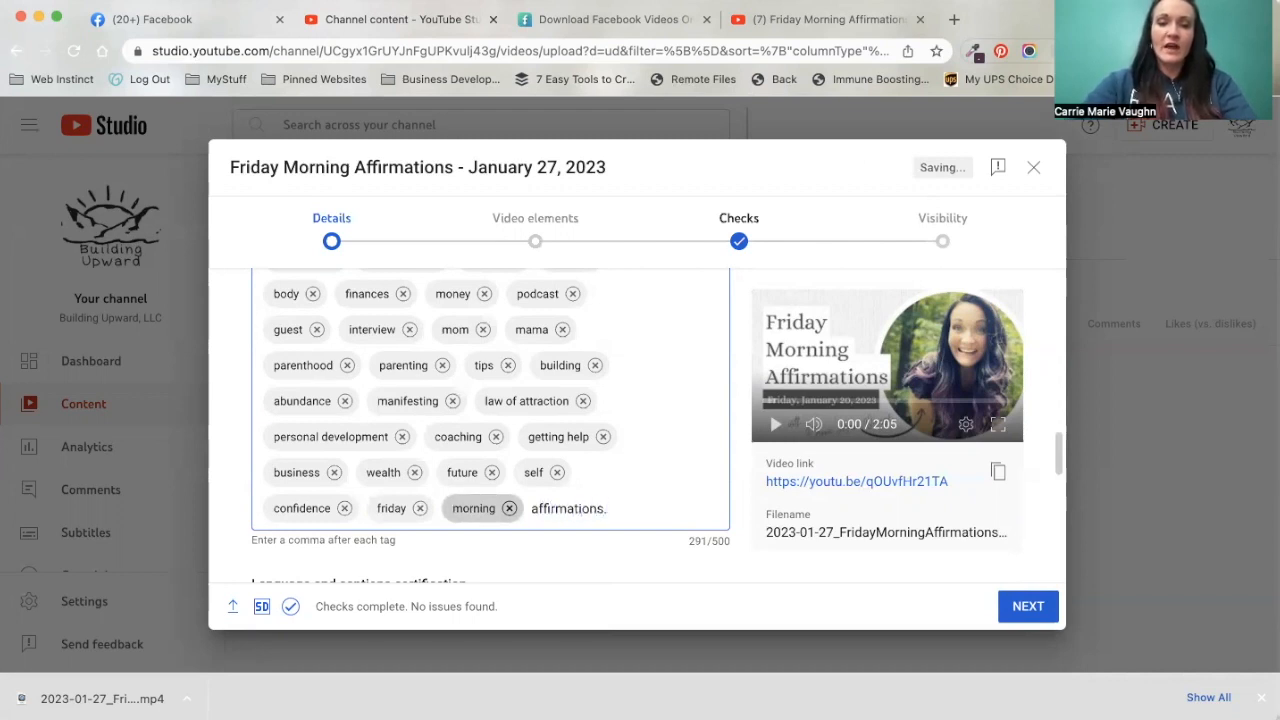
type(",")
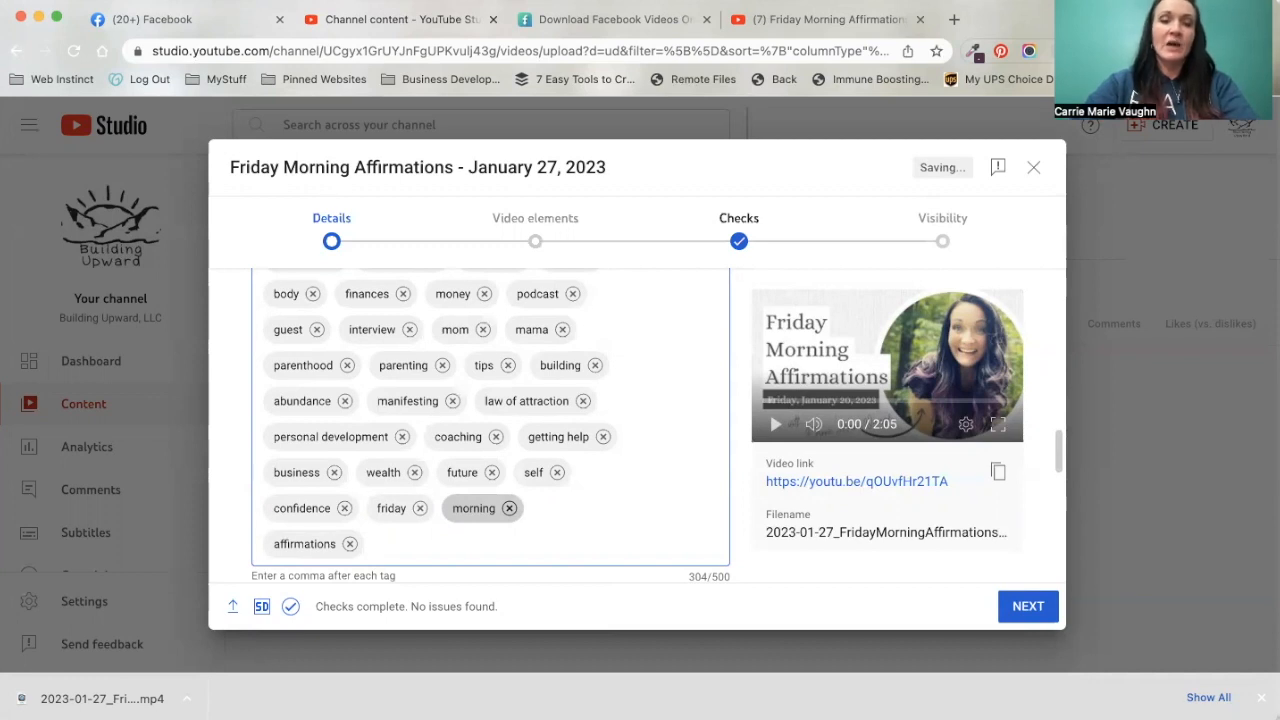
type("mantras,")
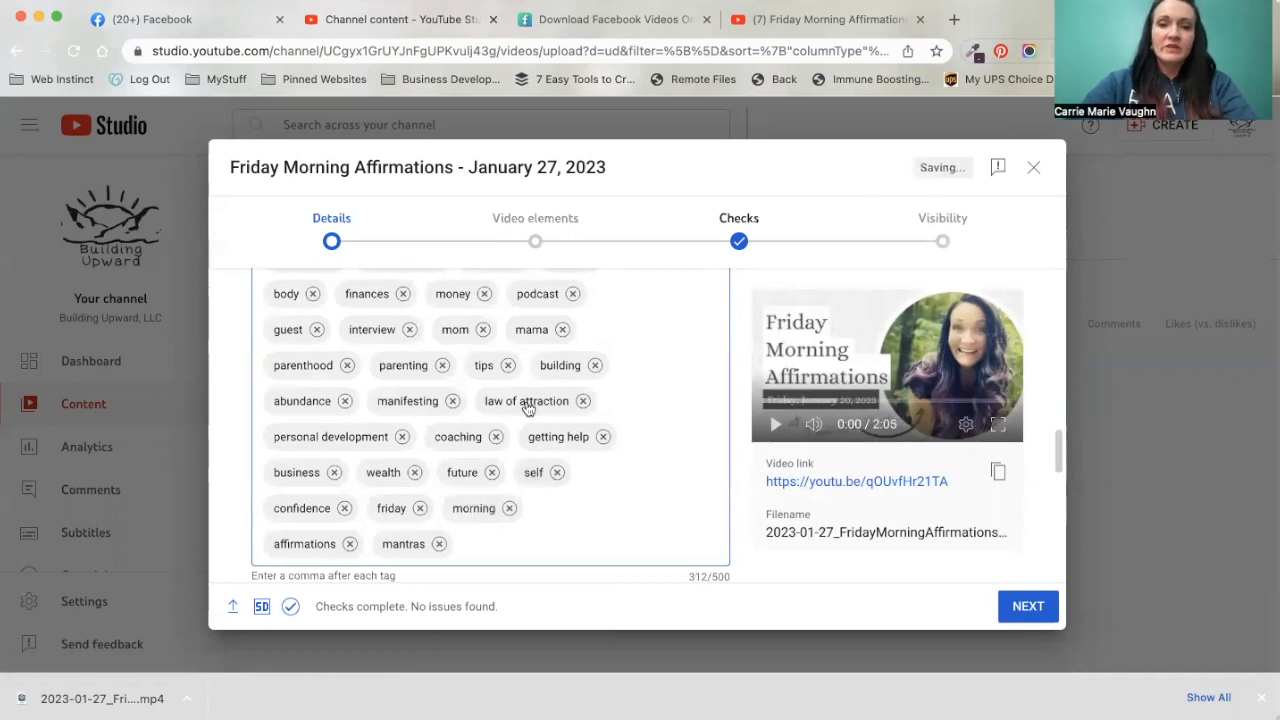
Advance the upload past the remaining details, Video elements and Checks to Visibility, and review the publish and schedule options
scroll(557, 392, "down", 3)
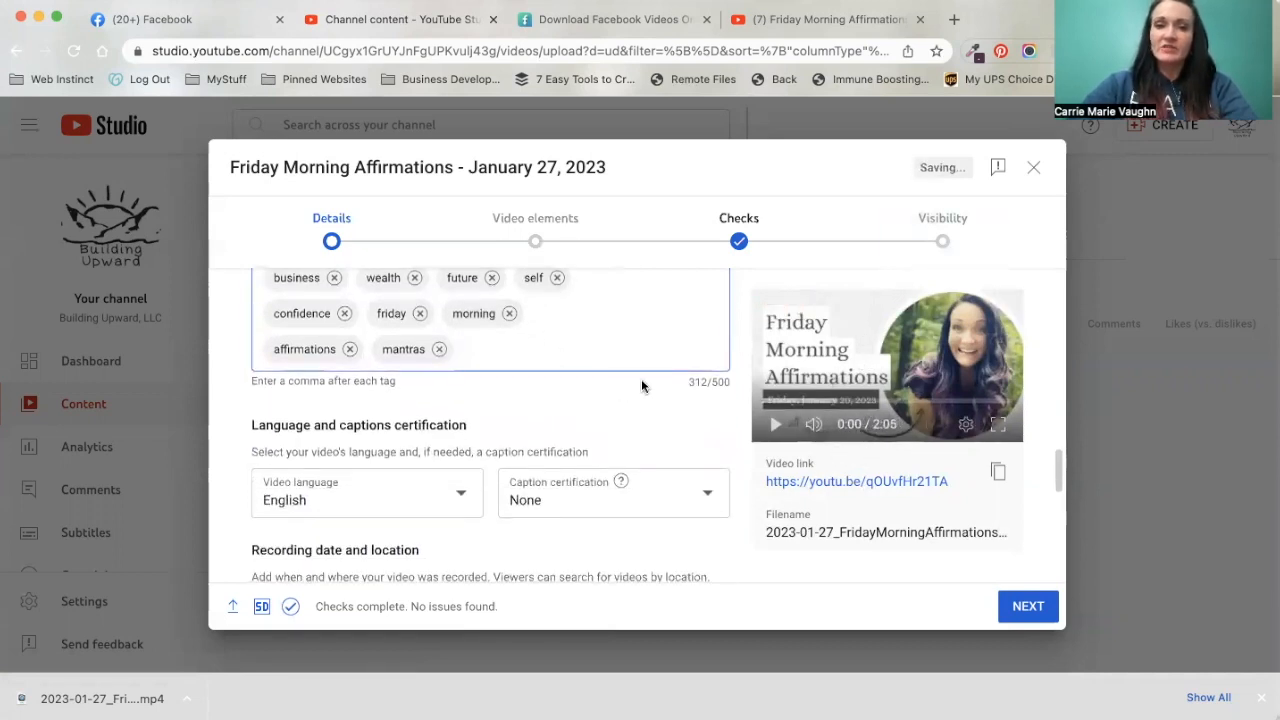
scroll(641, 386, "down", 3)
scroll(642, 386, "down", 8)
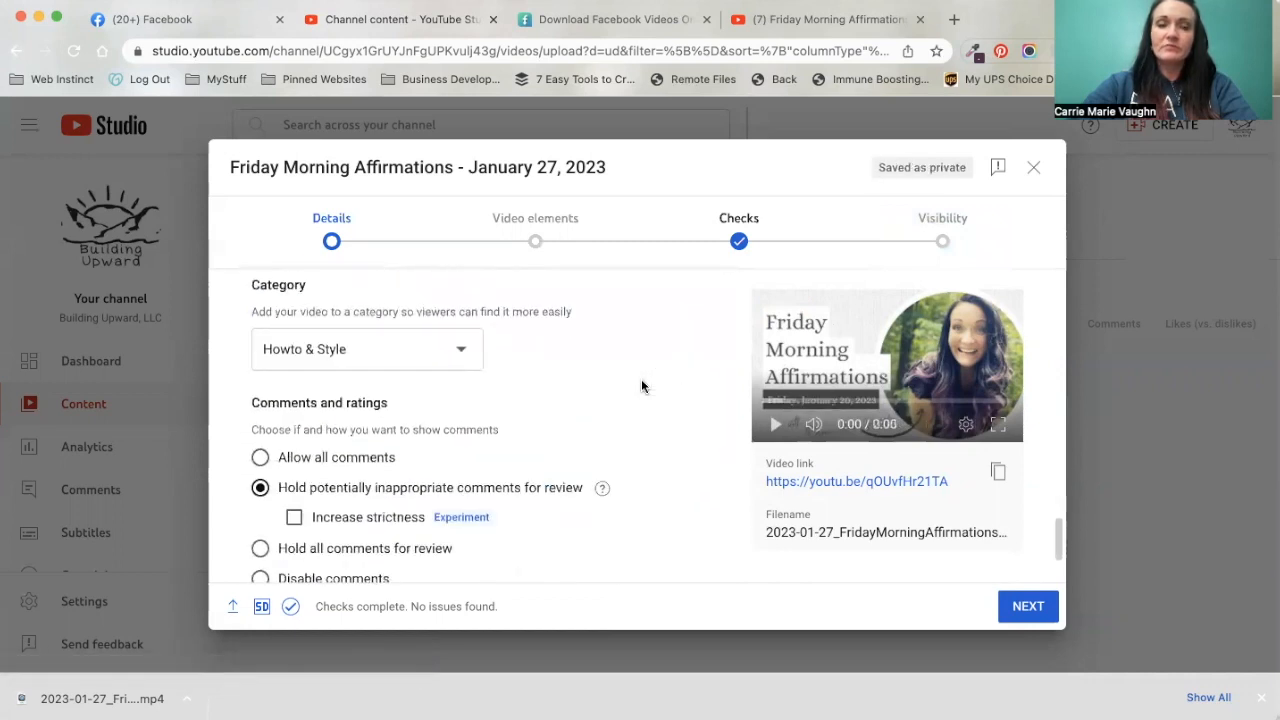
left_click(1024, 612)
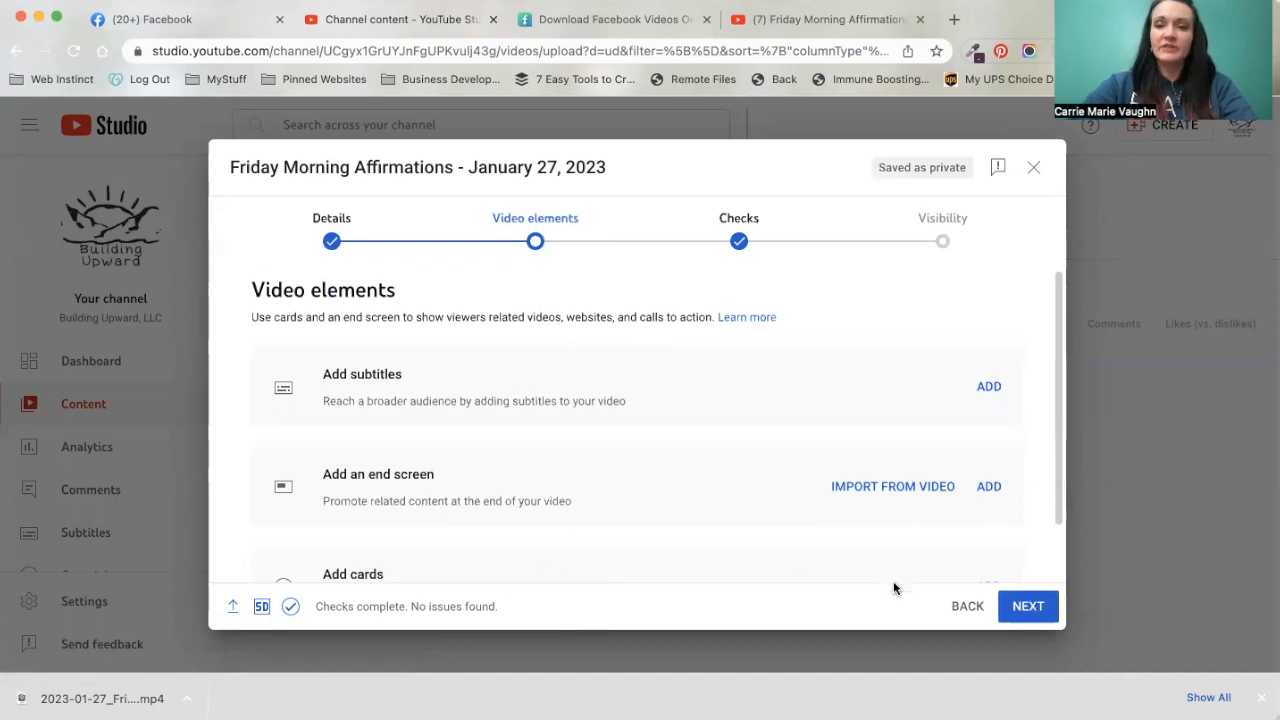
left_click(1028, 606)
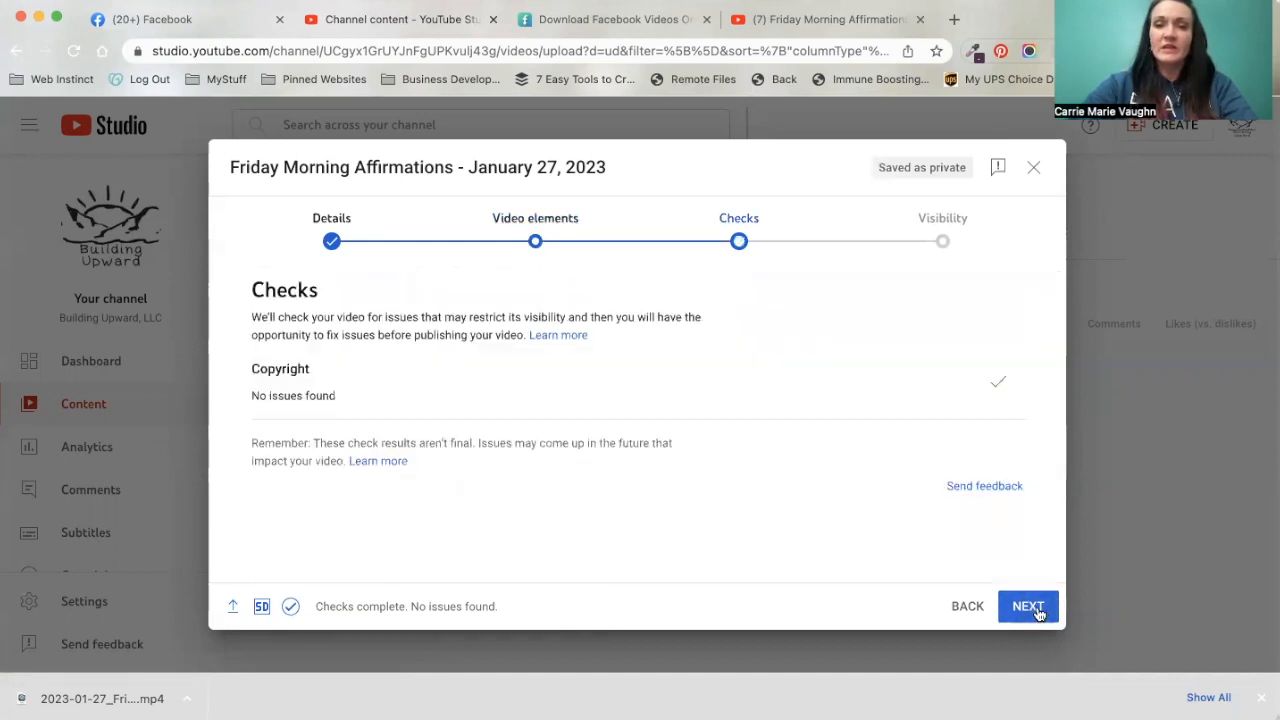
left_click(1027, 607)
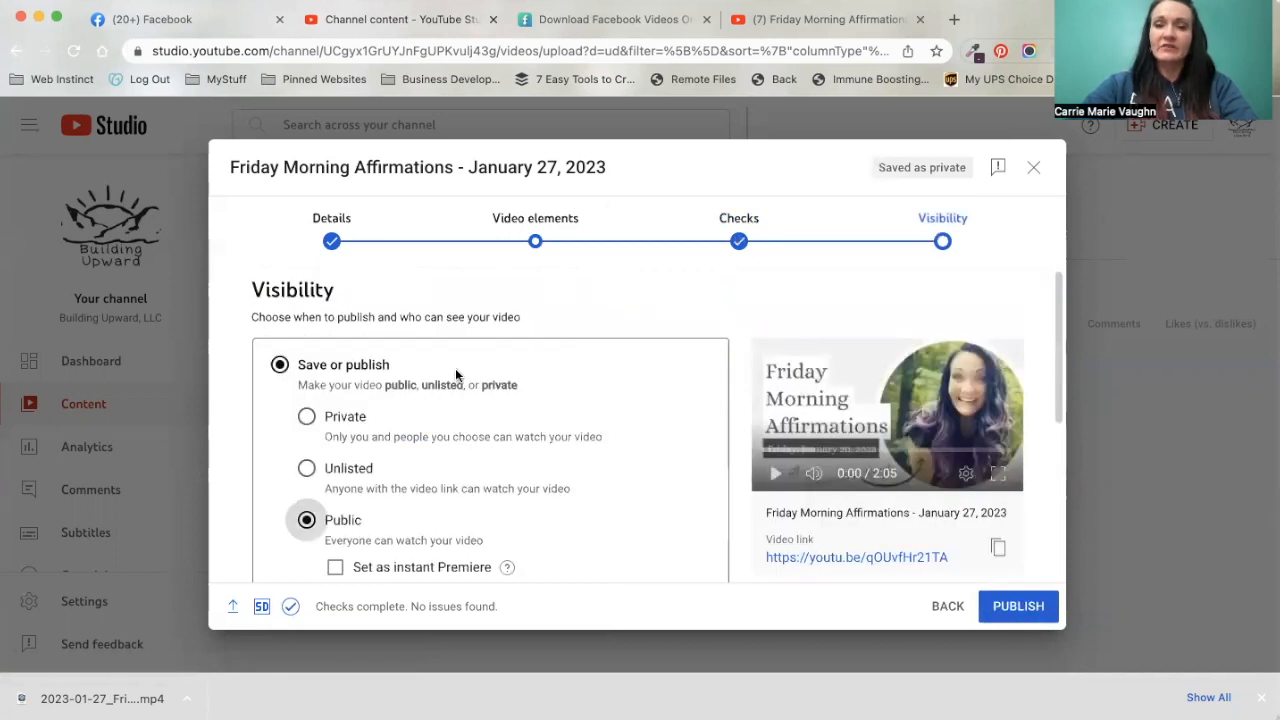
scroll(637, 296, "down", 2)
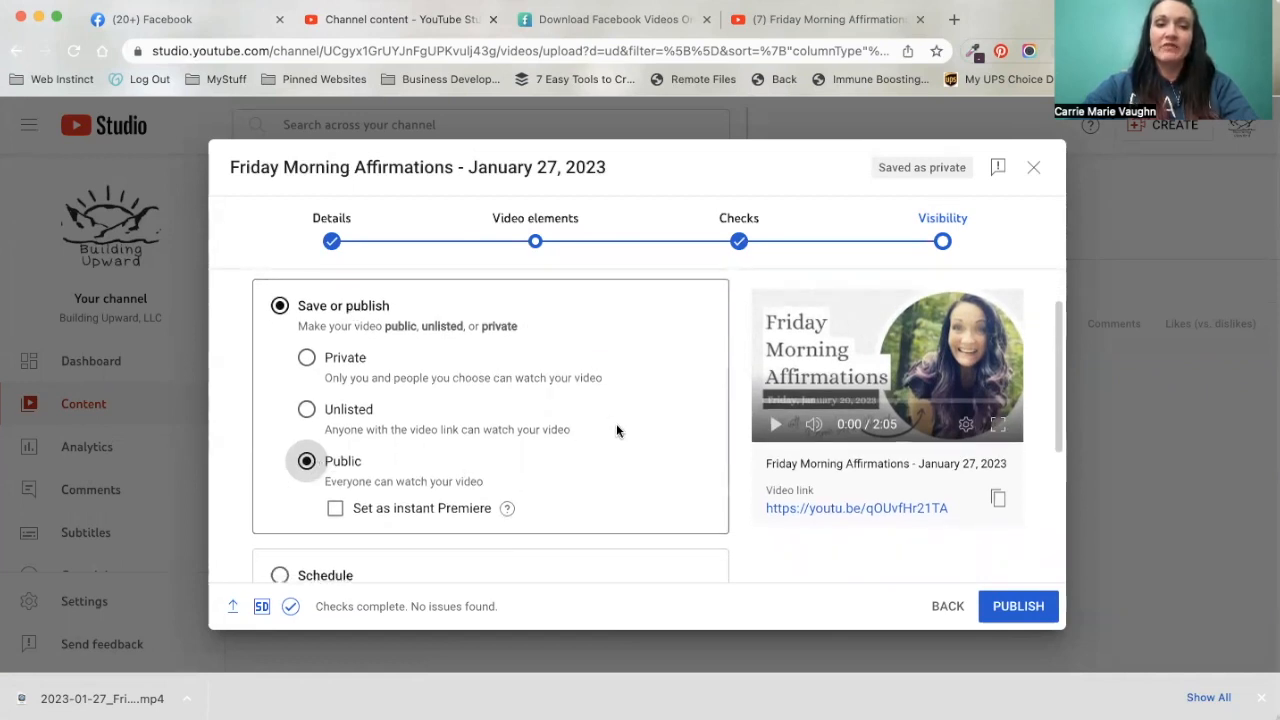
scroll(616, 428, "down", 2)
scroll(616, 428, "up", 2)
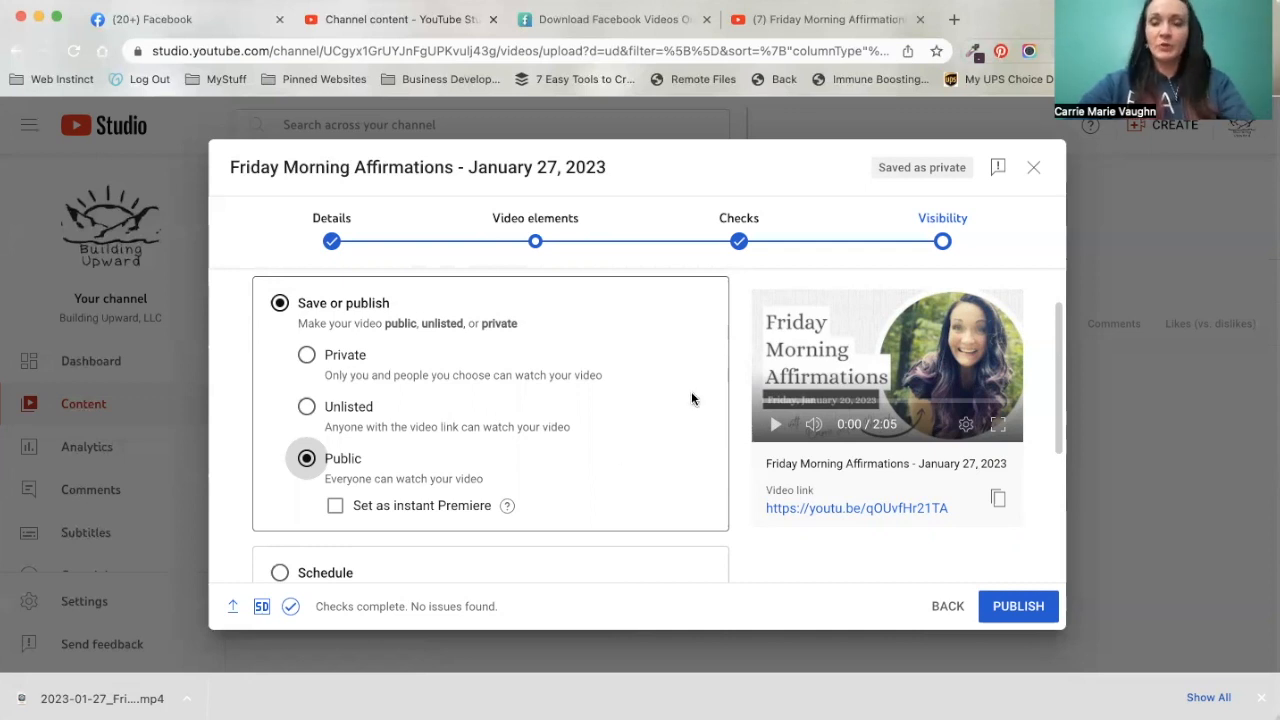
scroll(691, 398, "down", 3)
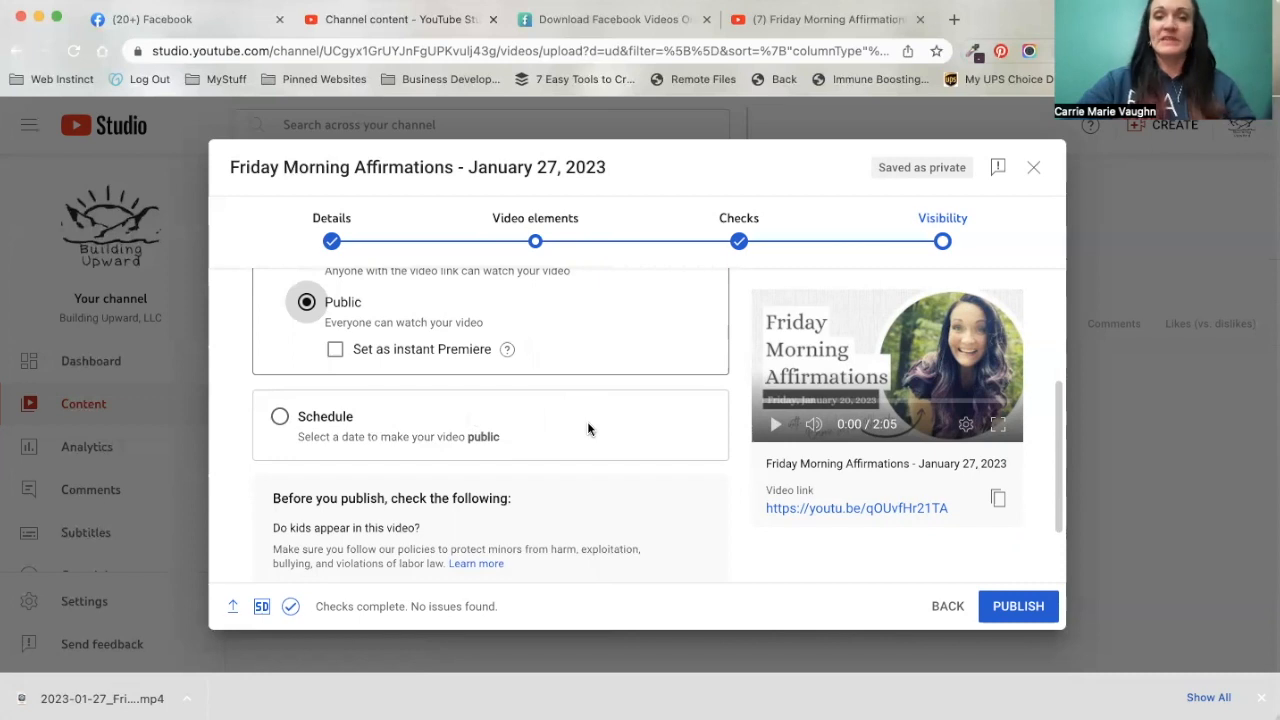
scroll(548, 390, "down", 2)
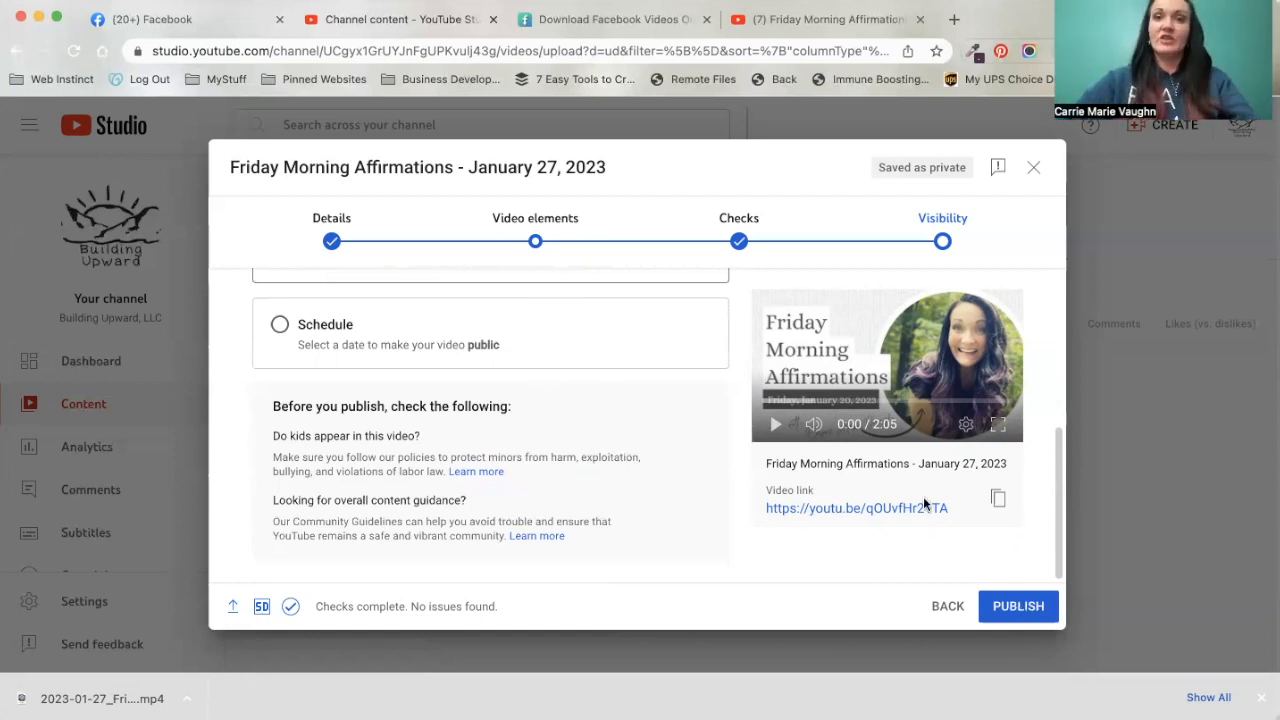
Replay the published Friday Morning Affirmations video of January 13, 2023 and examine its page with the title, description and tags
left_click(737, 22)
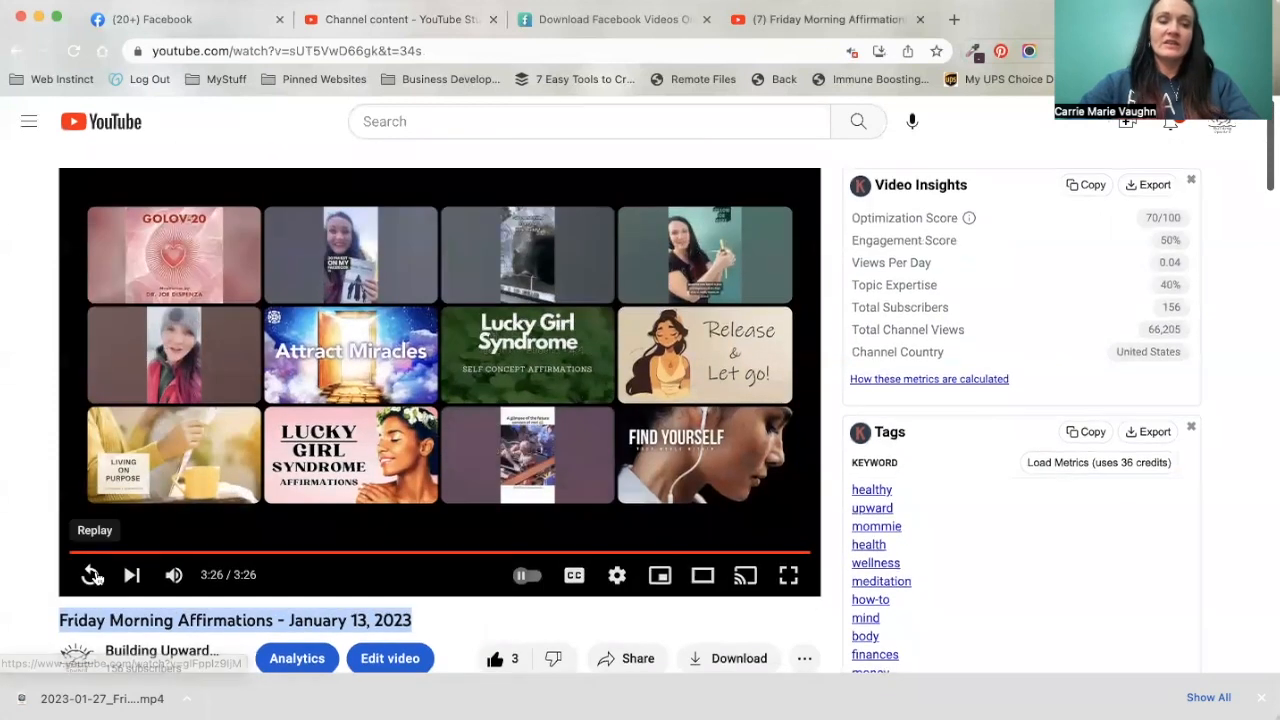
left_click(92, 576)
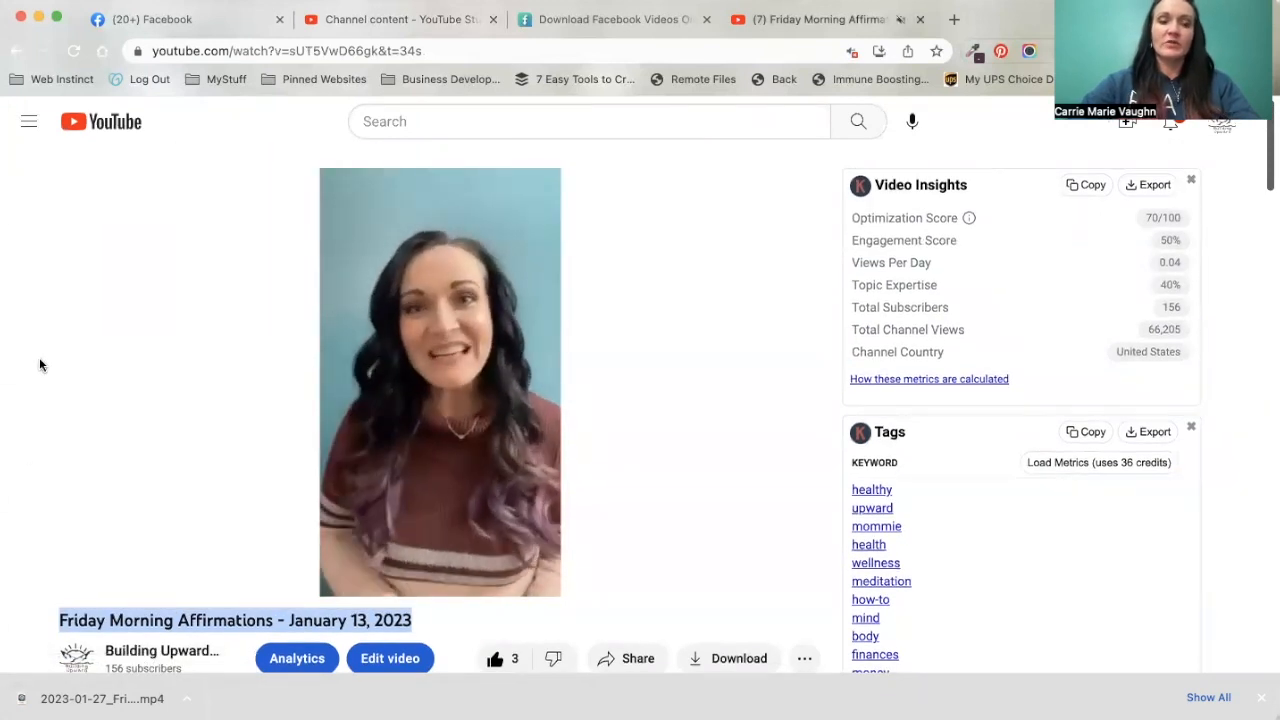
scroll(39, 357, "down", 1)
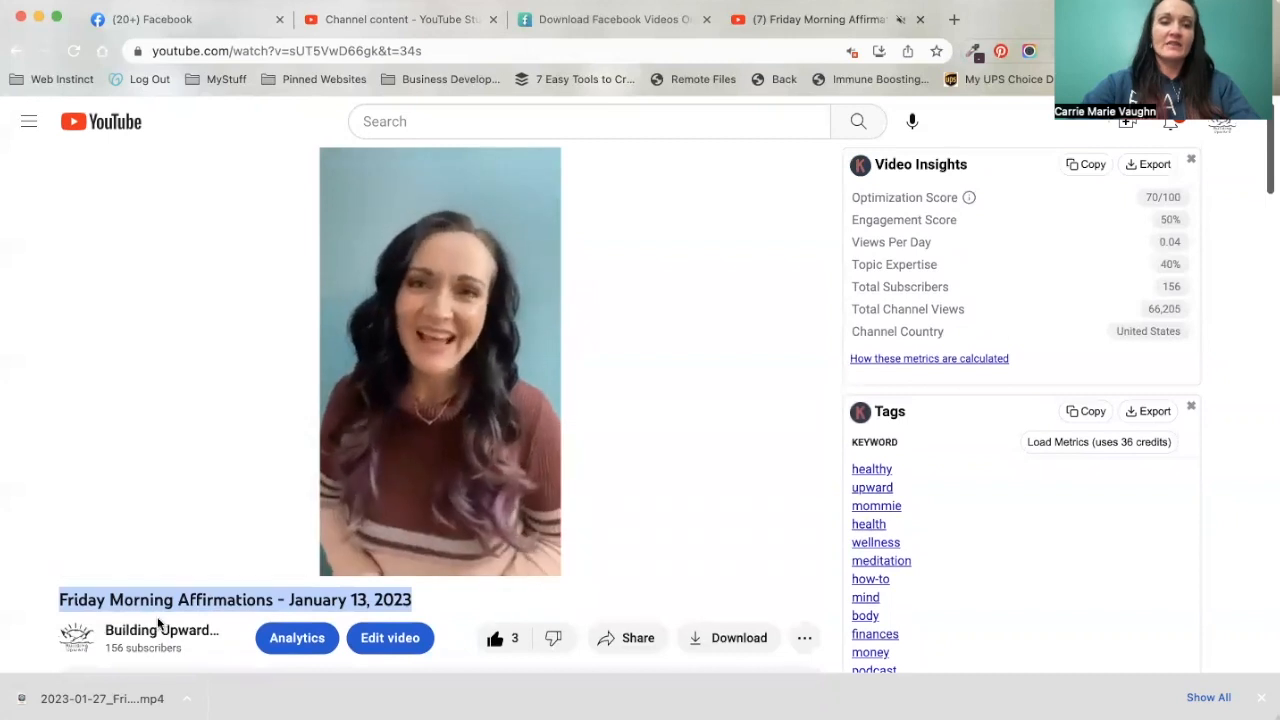
left_click(44, 602)
scroll(44, 602, "down", 3)
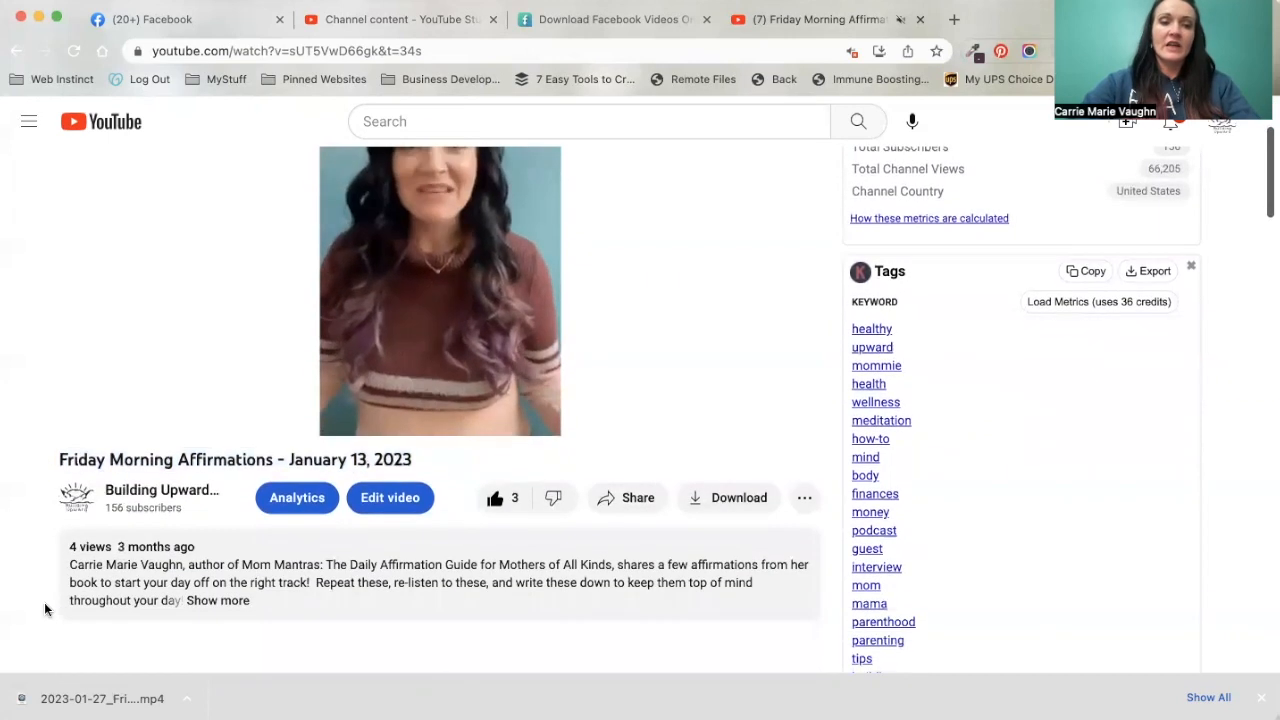
scroll(210, 571, "up", 1)
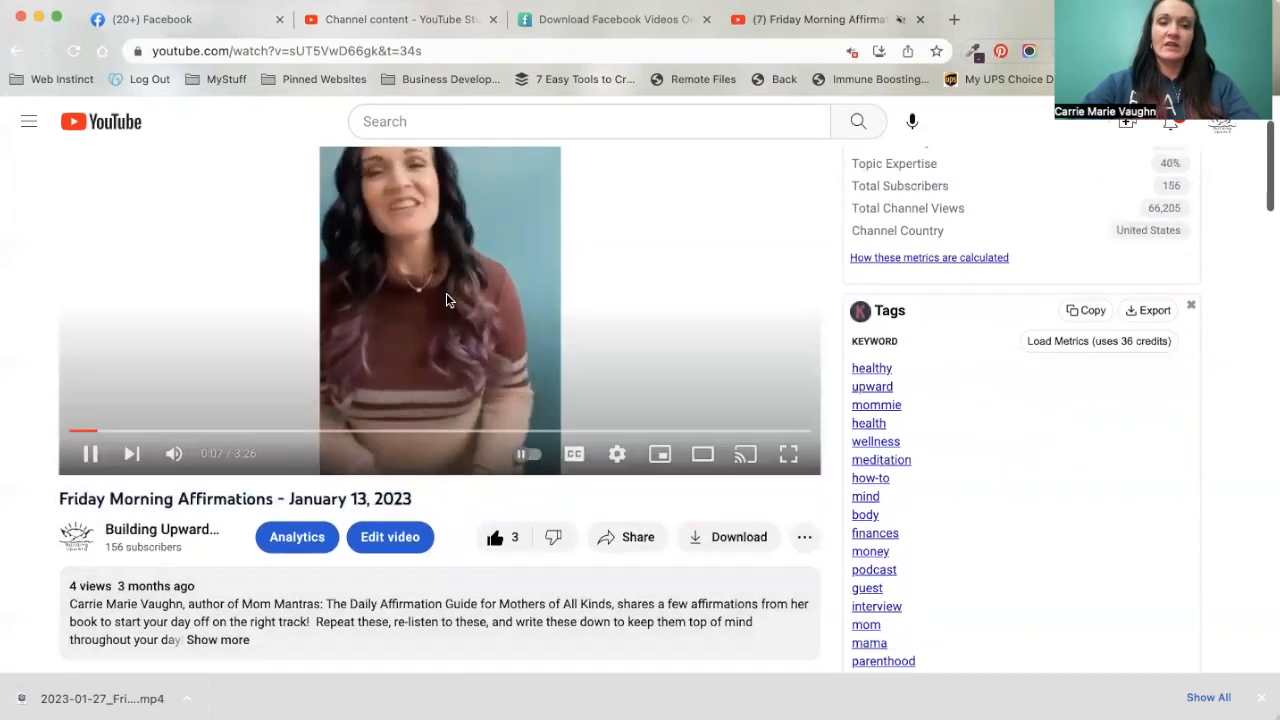
scroll(431, 451, "down", 3)
scroll(436, 452, "up", 1)
scroll(436, 452, "up", 4)
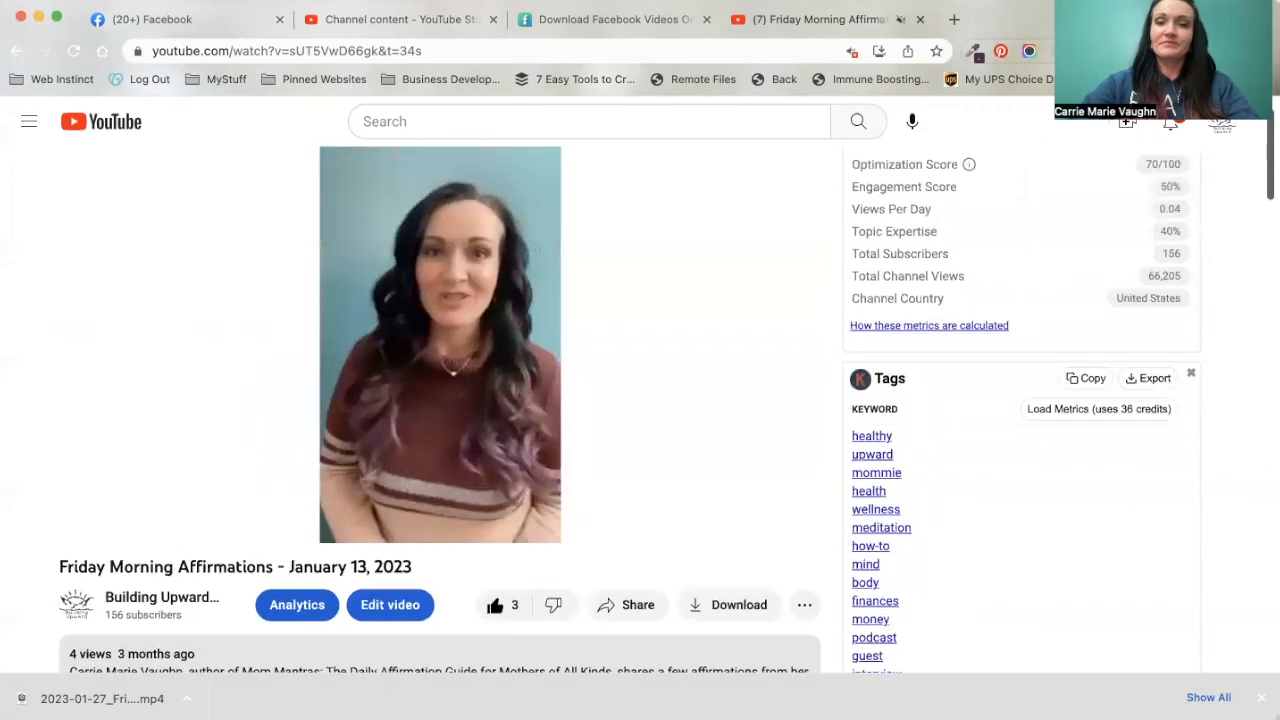